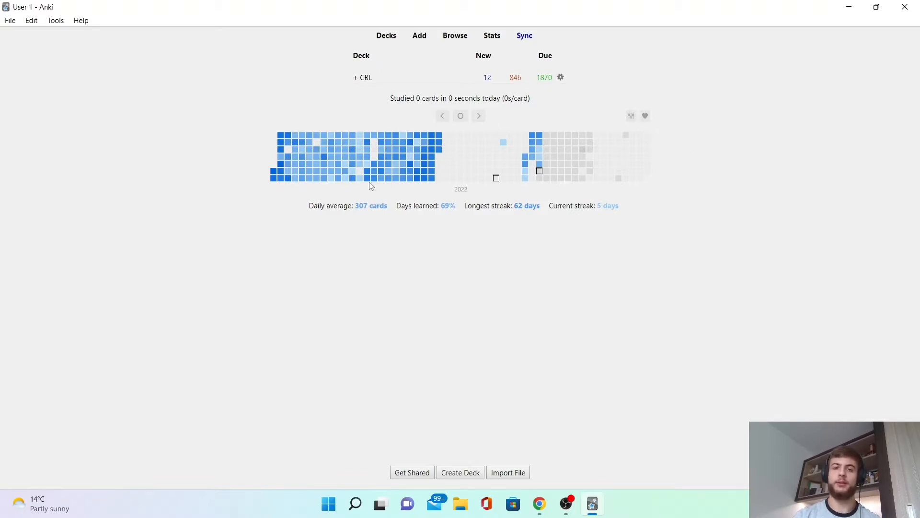
pyautogui.moveTo(451, 212)
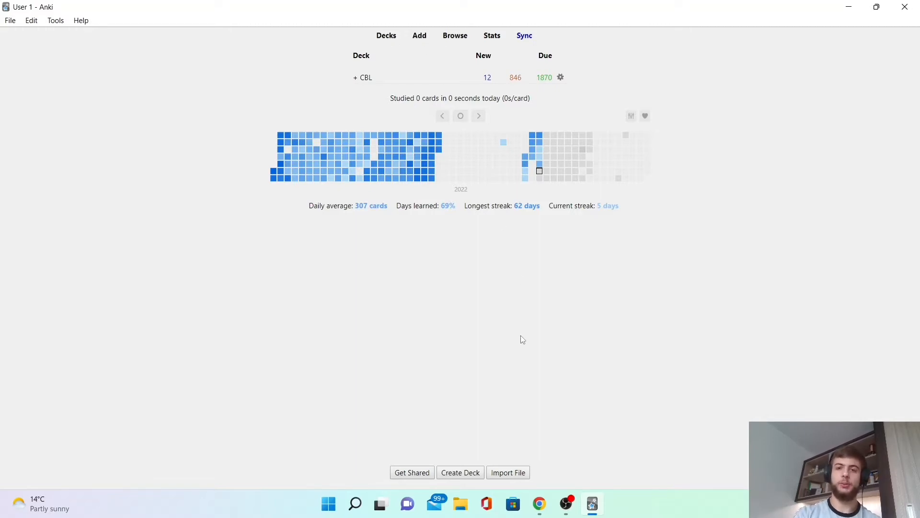
pyautogui.press('a')
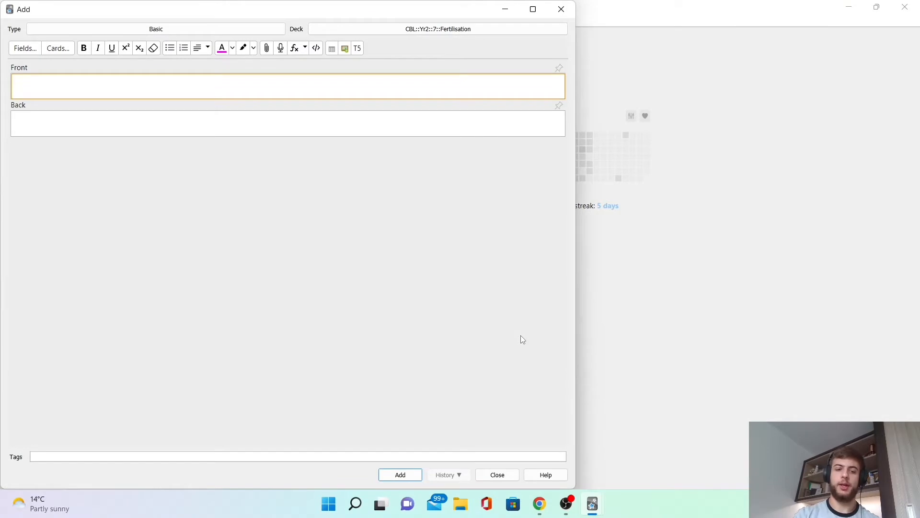
pyautogui.press('Escape')
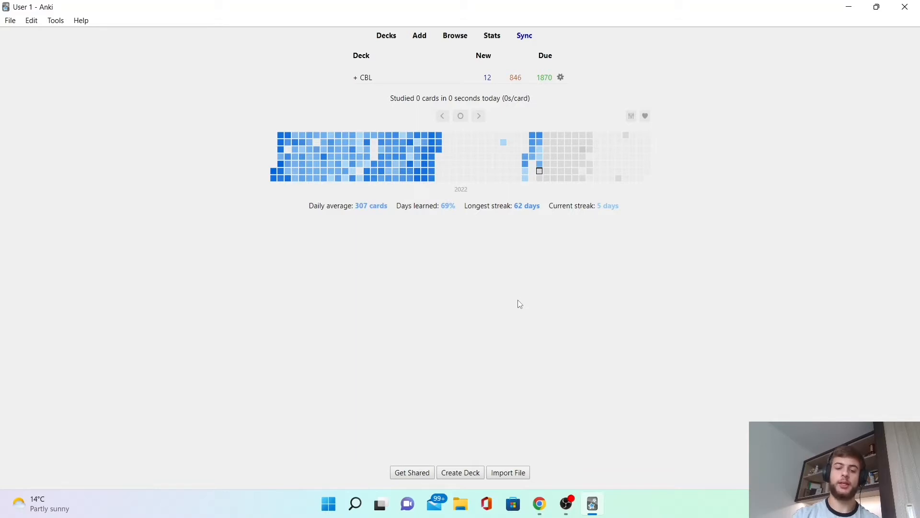
# Expand the CBL deck tree to browse its subdecks, then collapse it again.
pyautogui.click(455, 38)
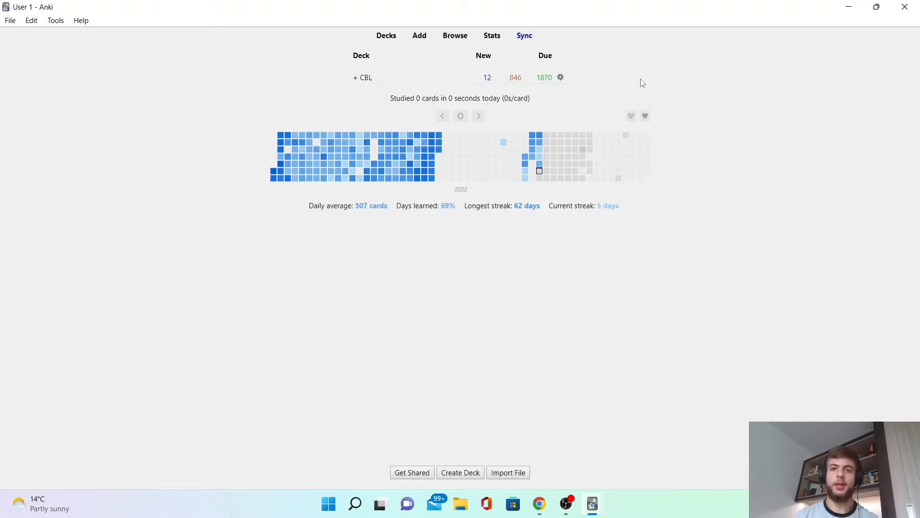
pyautogui.click(356, 78)
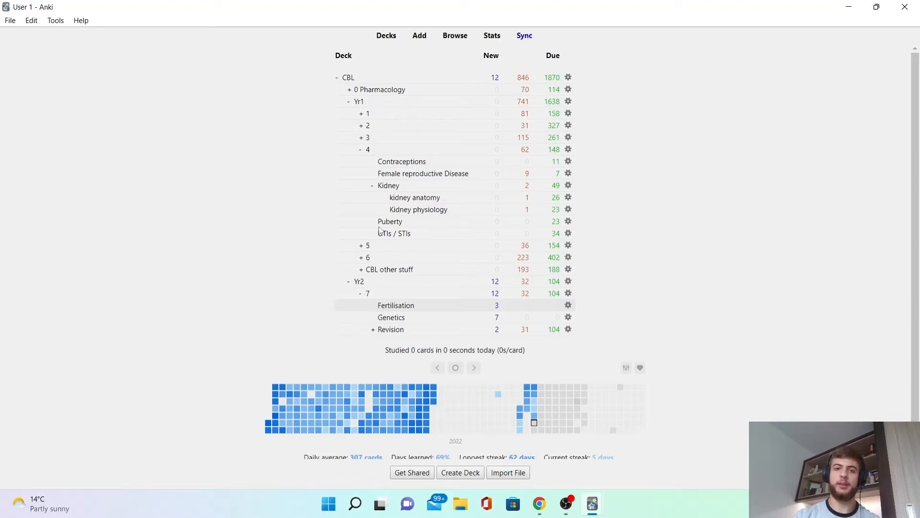
pyautogui.click(362, 153)
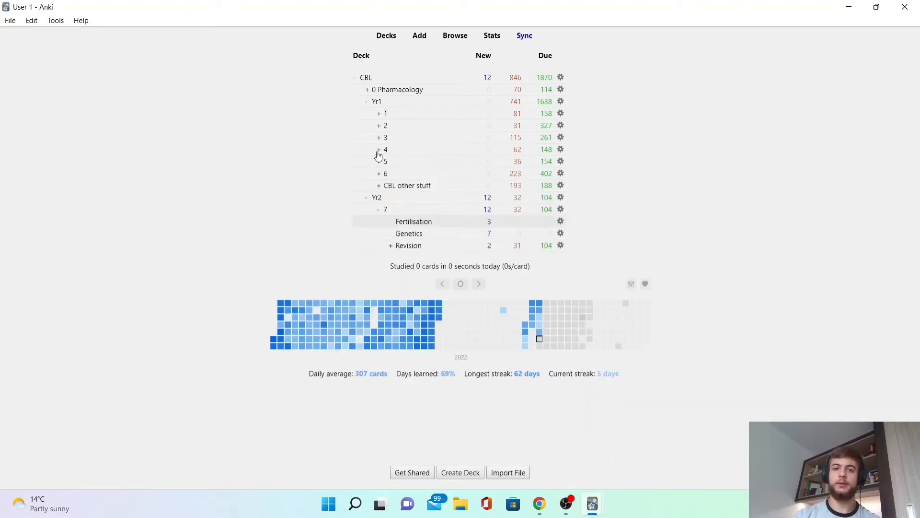
pyautogui.click(378, 153)
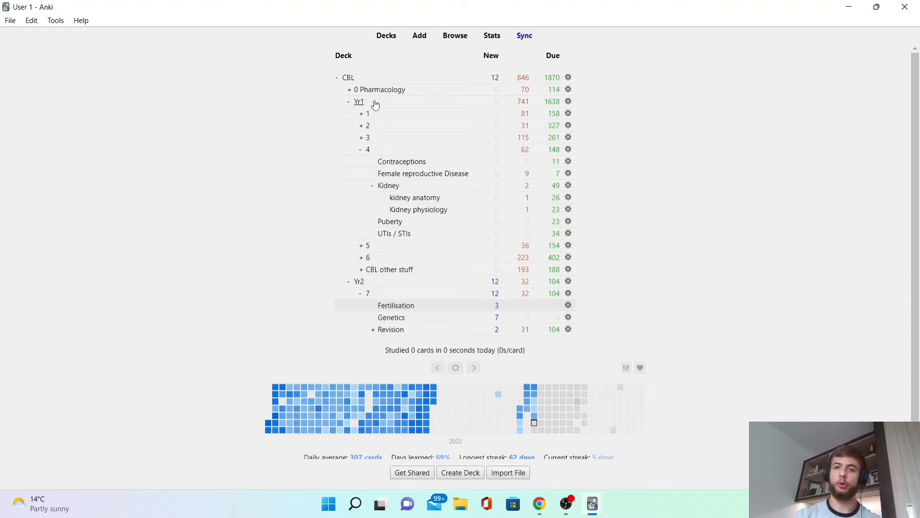
pyautogui.click(337, 79)
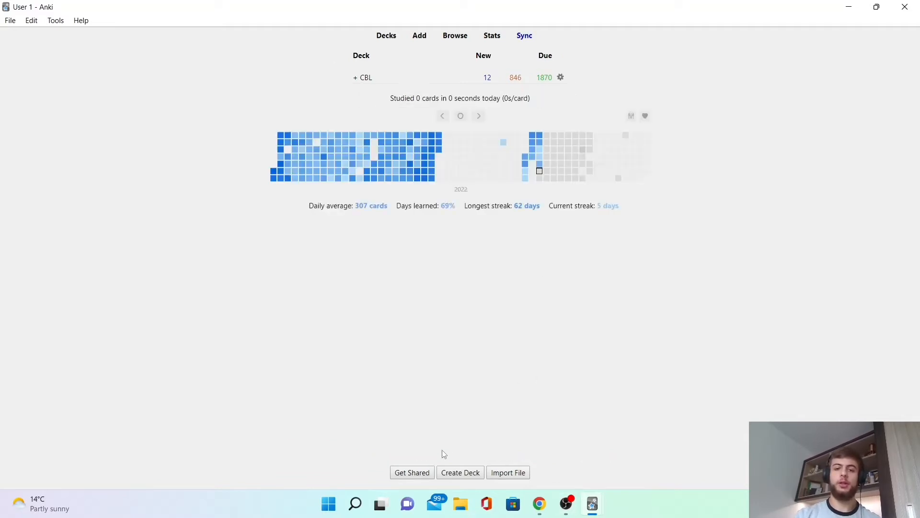
# Create a new deck named Anki tutorial.
pyautogui.click(450, 473)
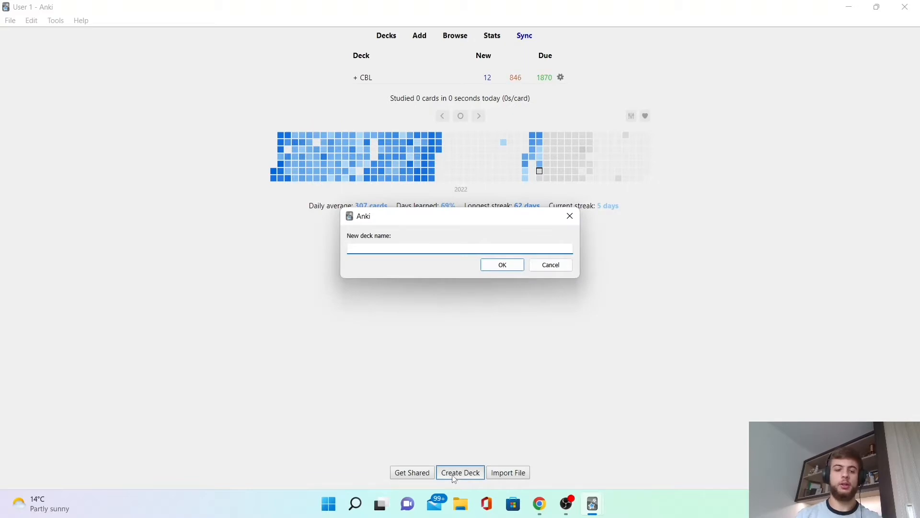
pyautogui.write('Anki t')
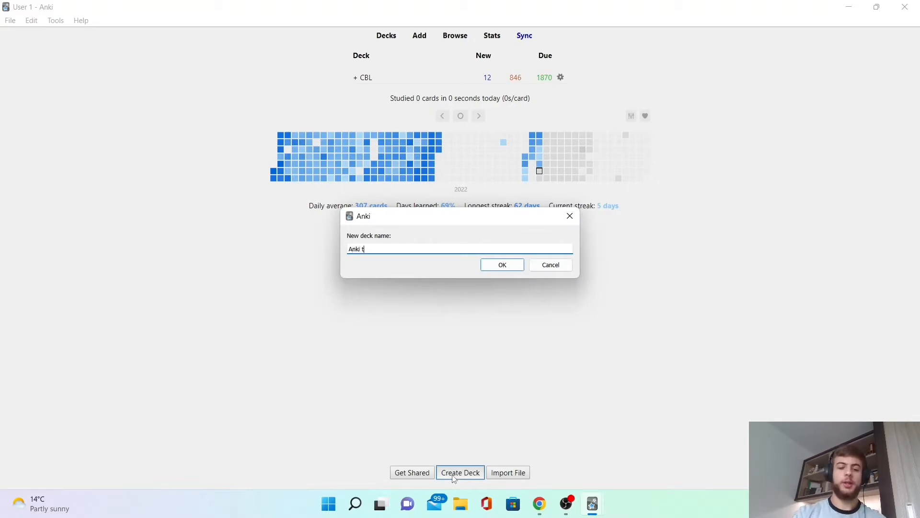
pyautogui.write('utorial')
pyautogui.press('Return')
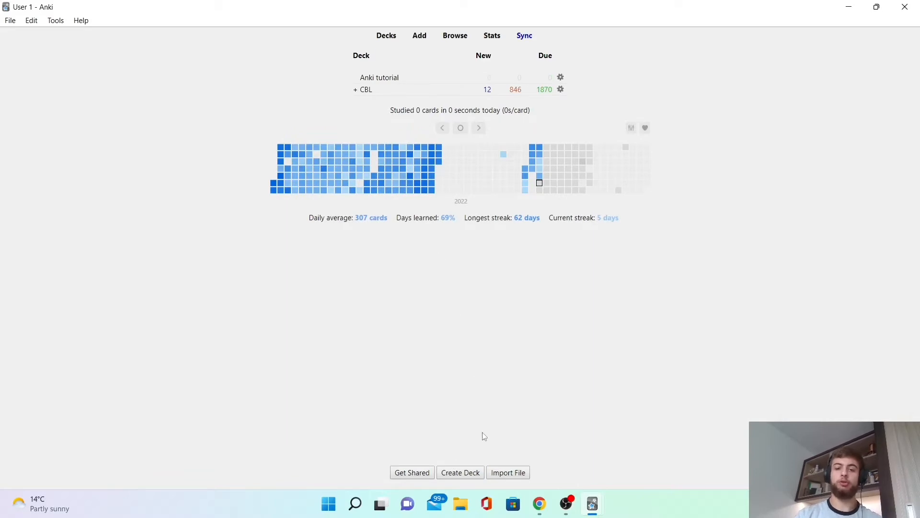
# Create a deck named tutorial 1 and nest it under the Anki tutorial deck.
pyautogui.click(463, 476)
pyautogui.write('tutorial 1')
pyautogui.press('Return')
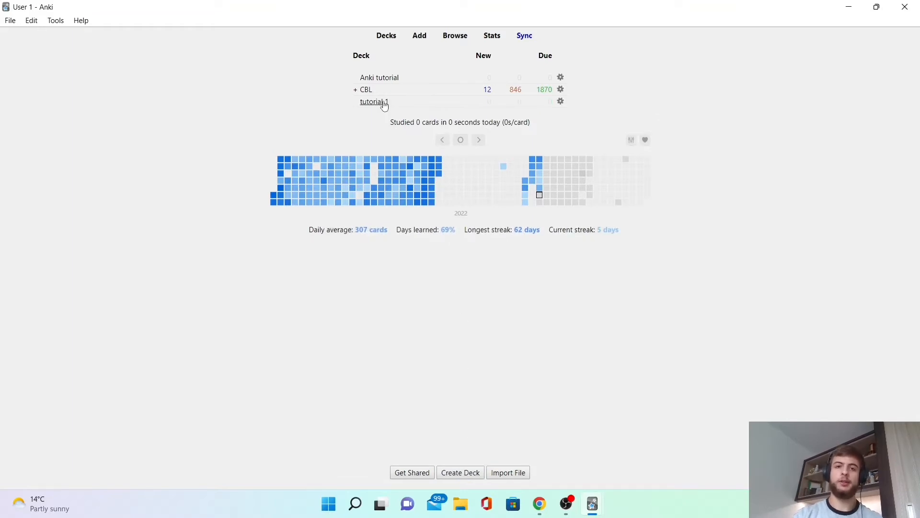
pyautogui.moveTo(382, 102); pyautogui.dragTo(404, 76)
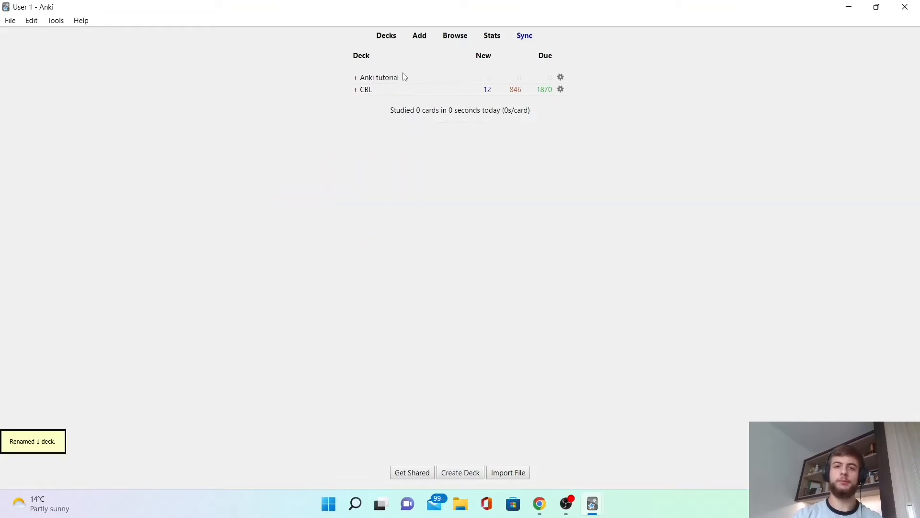
# Open the tutorial 1 subdeck and open the card-adding window for it.
pyautogui.click(357, 78)
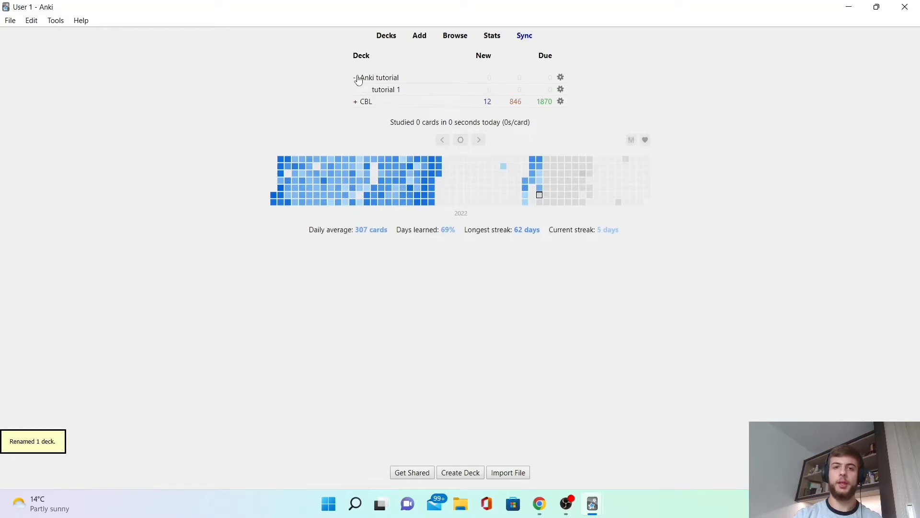
pyautogui.click(392, 91)
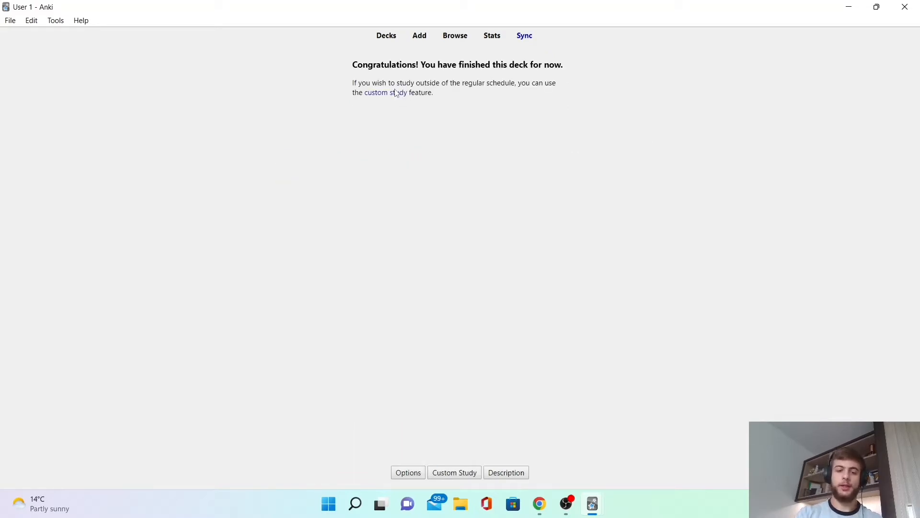
pyautogui.press('a')
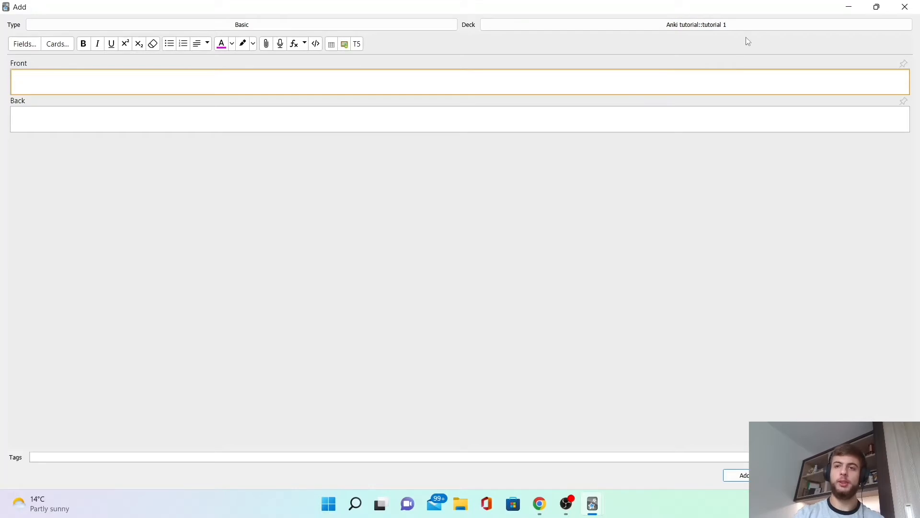
pyautogui.click(754, 26)
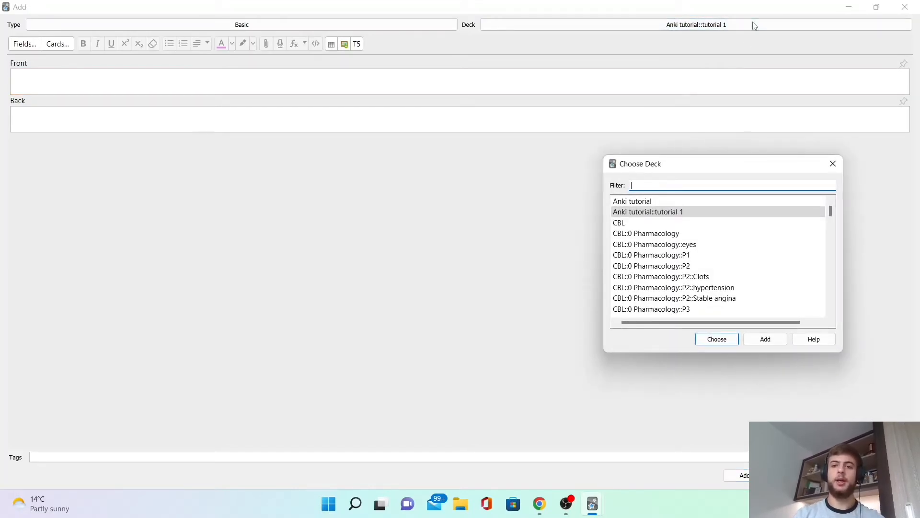
pyautogui.press('Escape')
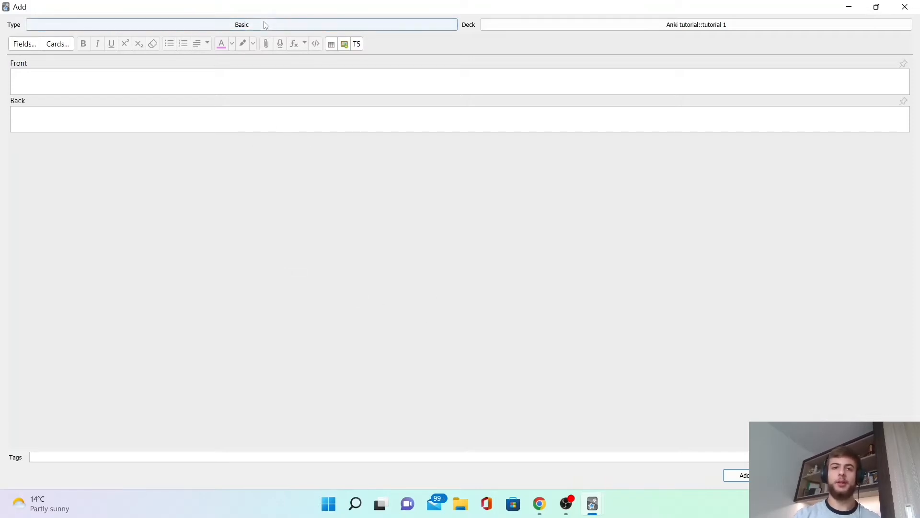
# Enter the front 'How many north atlantic lobsters are born bright blue?' and the back '1 in 5000' for a Basic card.
pyautogui.click(102, 82)
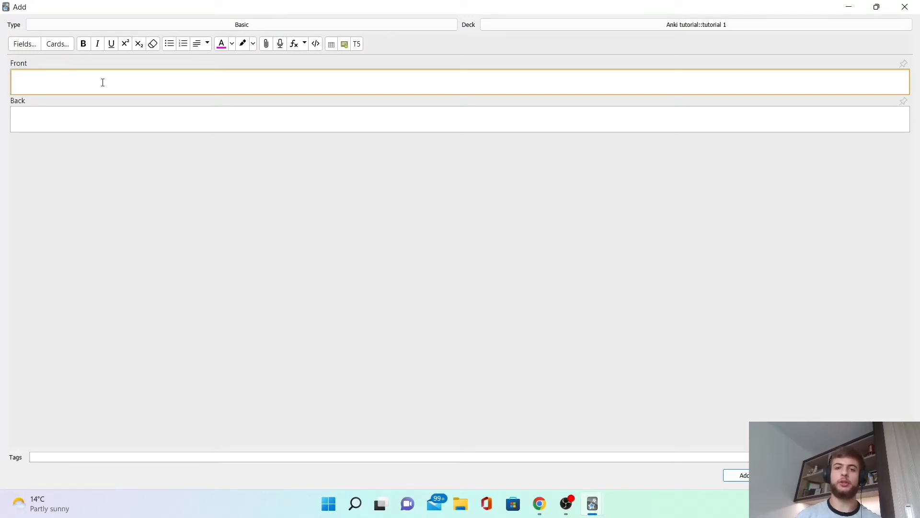
pyautogui.write('HOw')
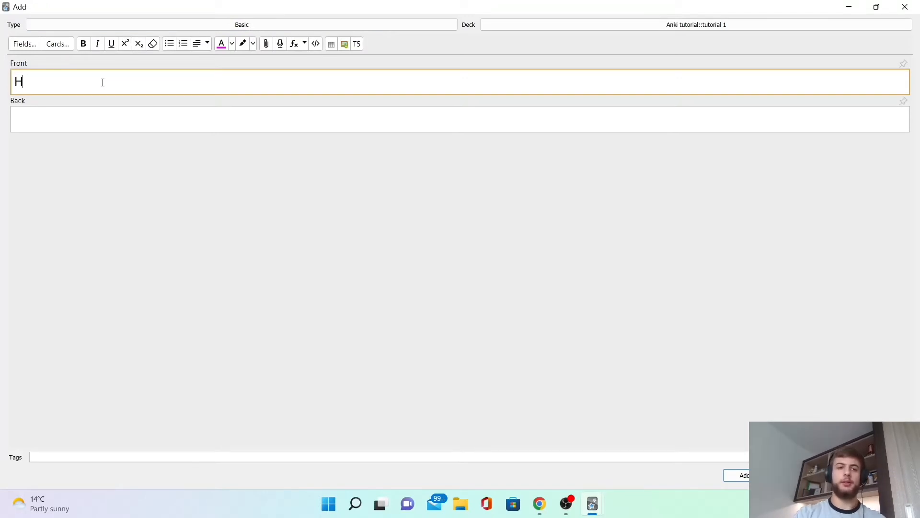
pyautogui.press('BackSpace')
pyautogui.press('BackSpace')
pyautogui.write('ow many north atlantic lobsters are born bright blue?')
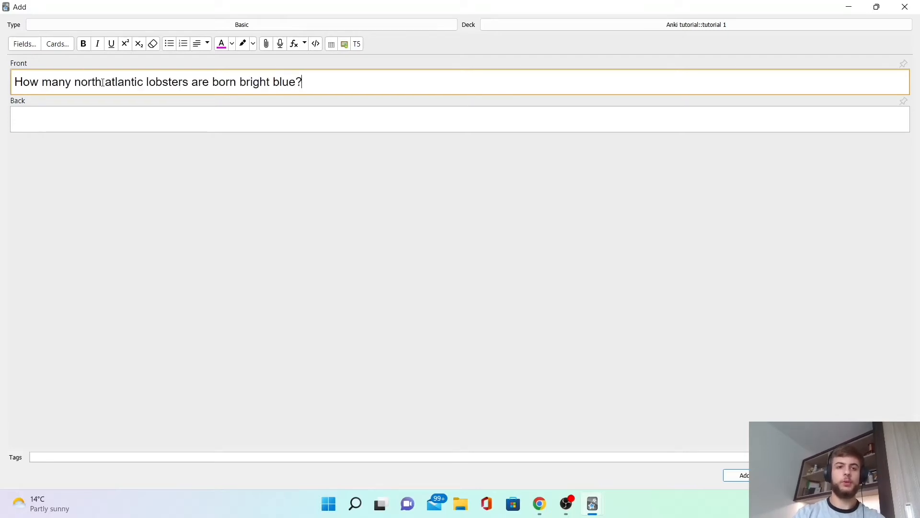
pyautogui.press('Tab')
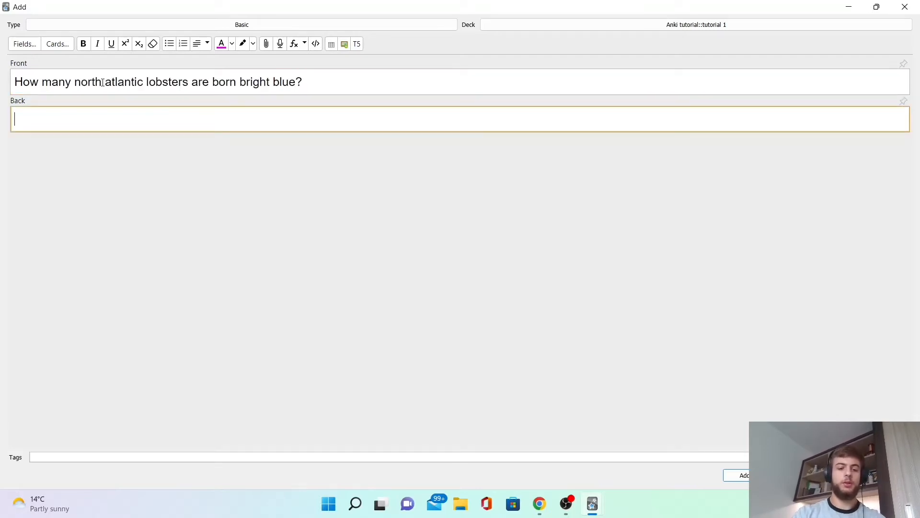
pyautogui.write('1 in 5000')
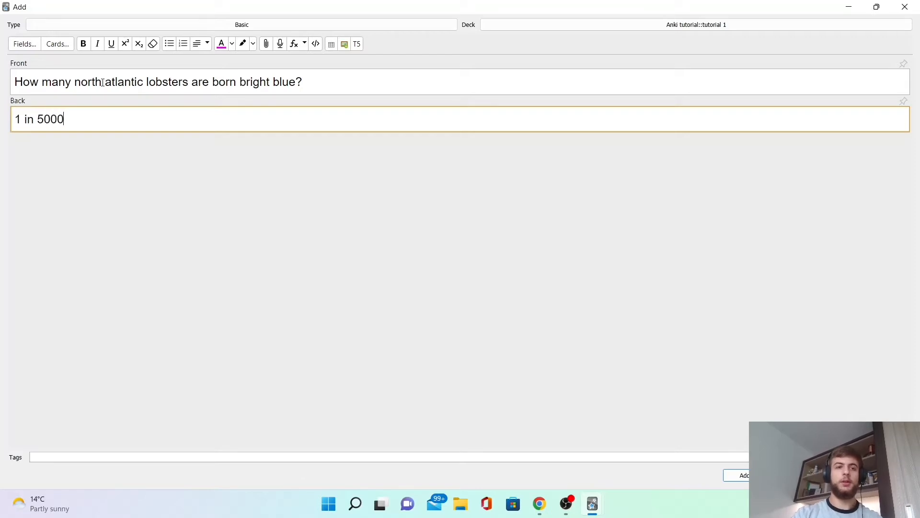
# Format the back answer '1 in 5000' as bold with a magenta text colour.
pyautogui.click(340, 78)
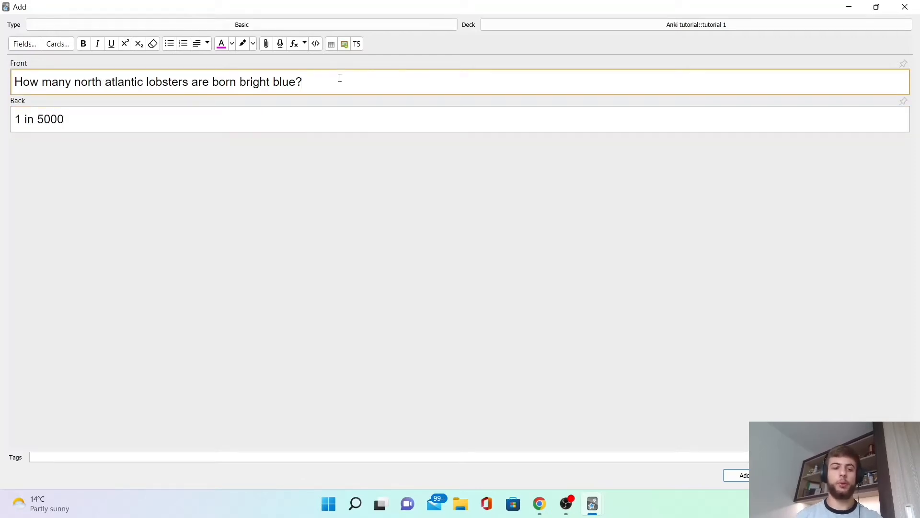
pyautogui.press('Tab')
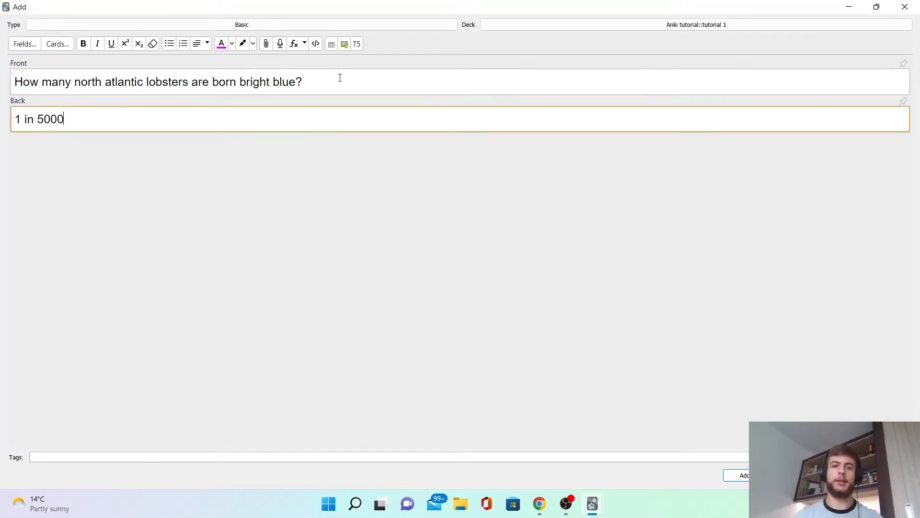
pyautogui.tripleClick(84, 116)
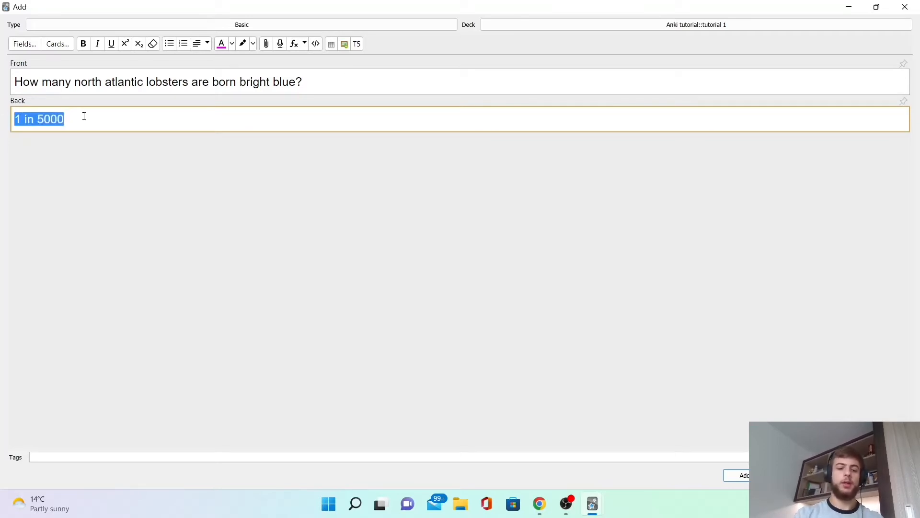
pyautogui.hotkey('ctrl', 'b')
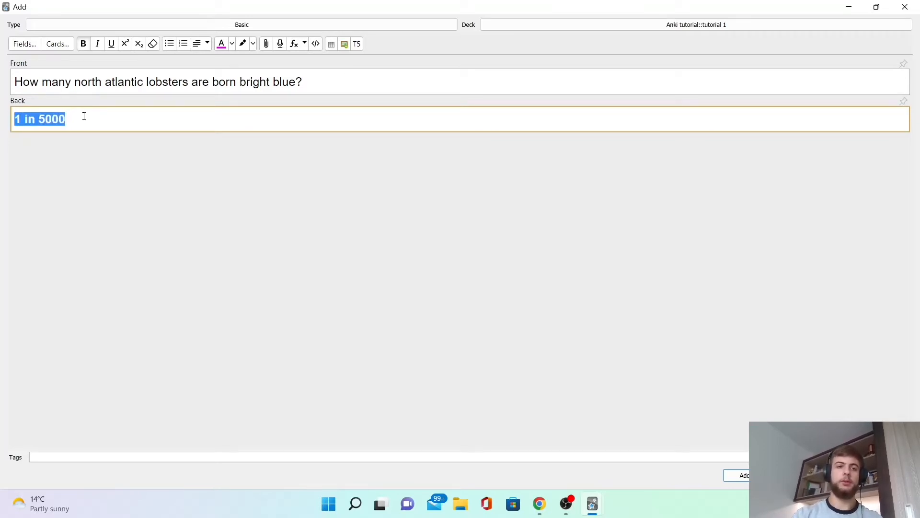
pyautogui.click(221, 43)
pyautogui.click(253, 199)
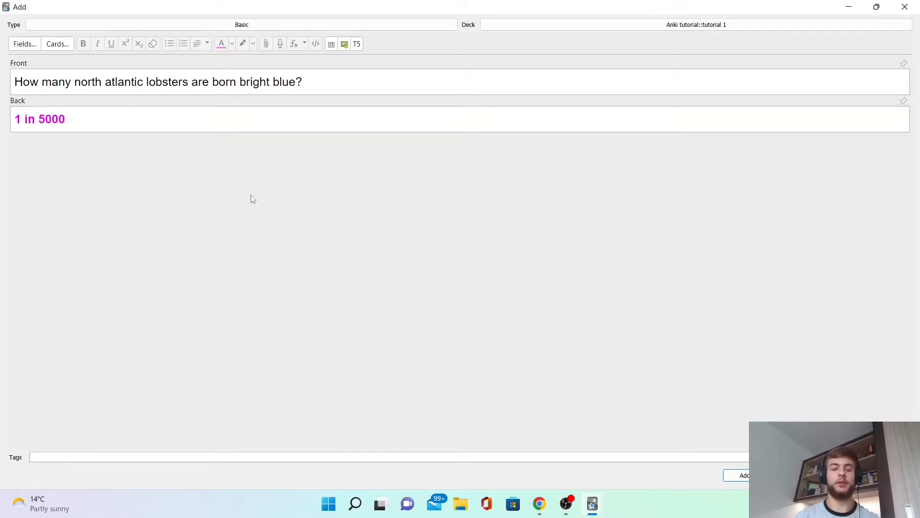
pyautogui.click(100, 124)
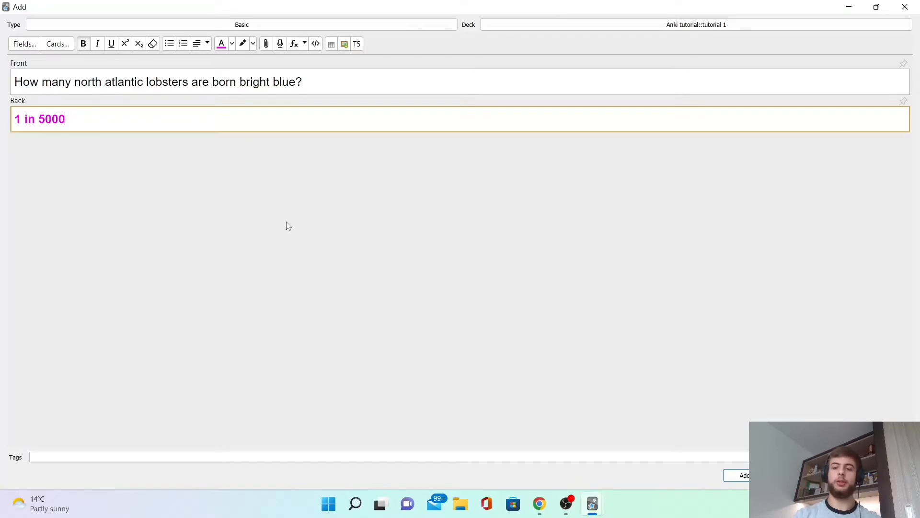
# Add the card to the deck and minimize the adding window.
pyautogui.hotkey('ctrl', 'Return')
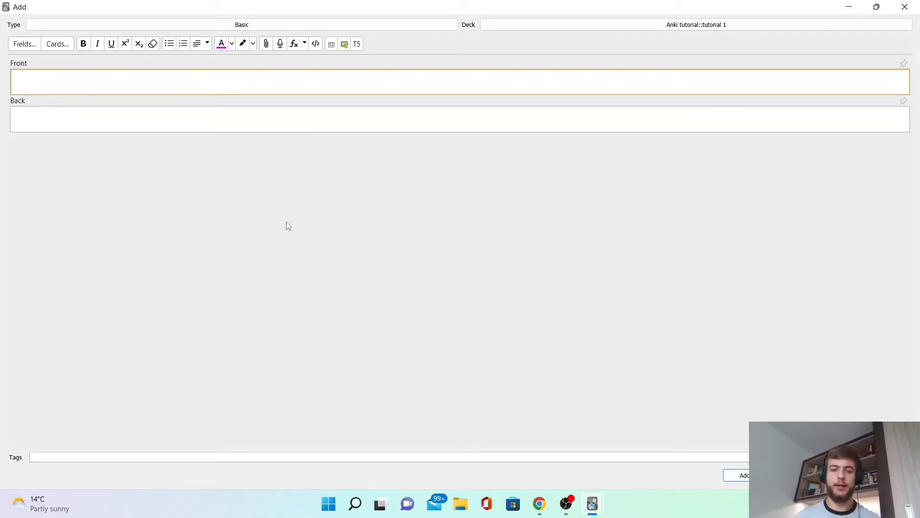
pyautogui.click(850, 6)
pyautogui.click(417, 9)
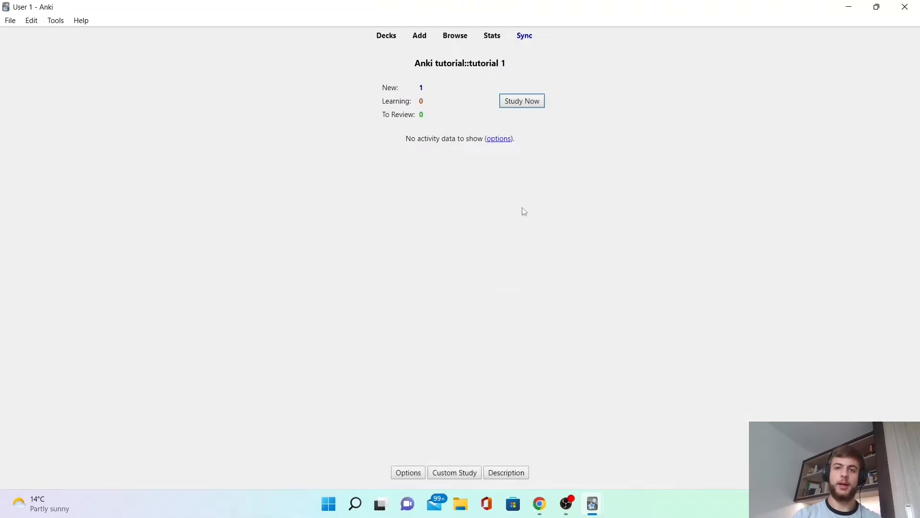
# Study the tutorial 1 deck, revealing the card's answer and rating it Good, then reveal it again.
pyautogui.click(522, 102)
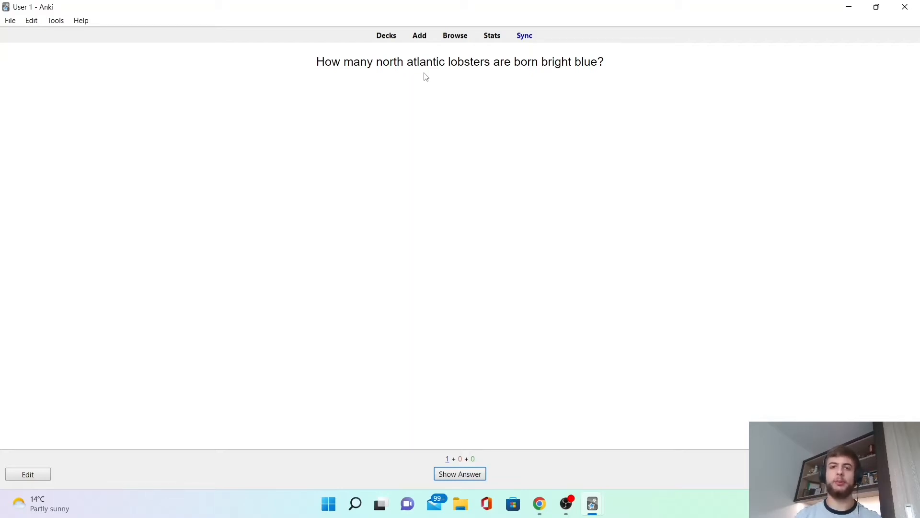
pyautogui.press('space')
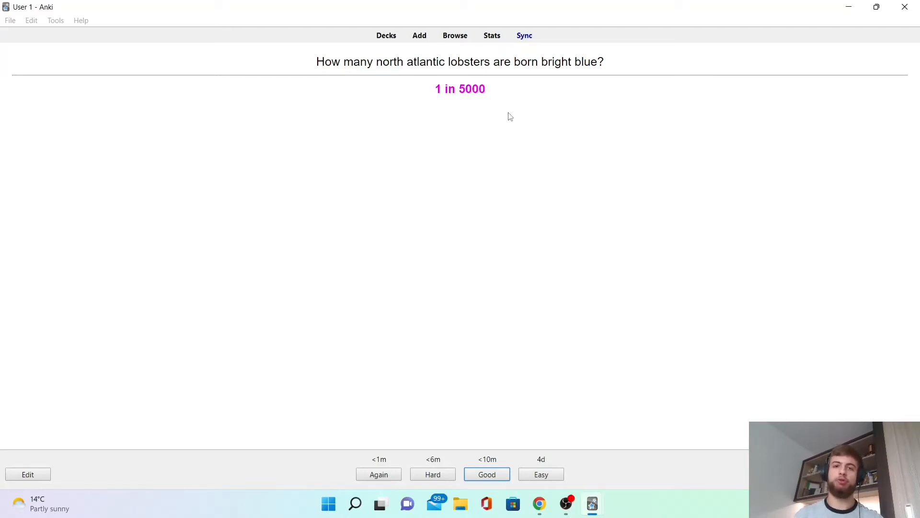
pyautogui.press('space')
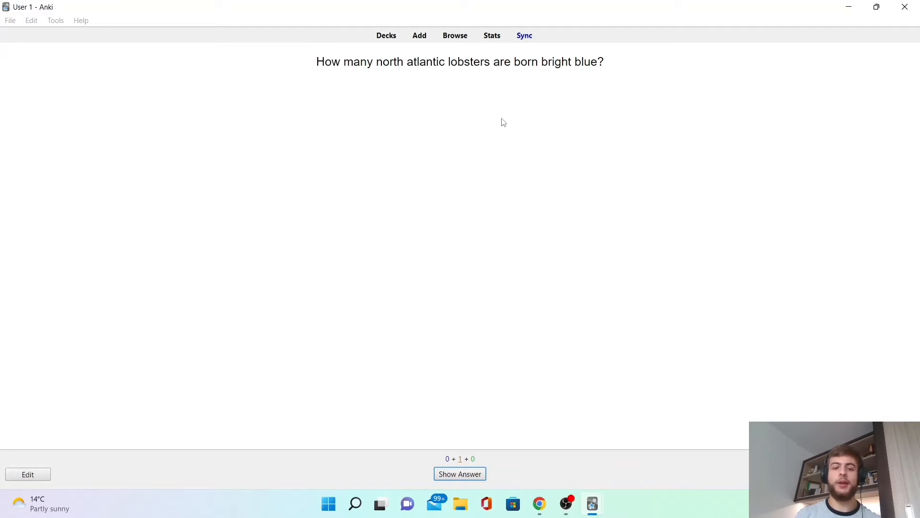
pyautogui.press('space')
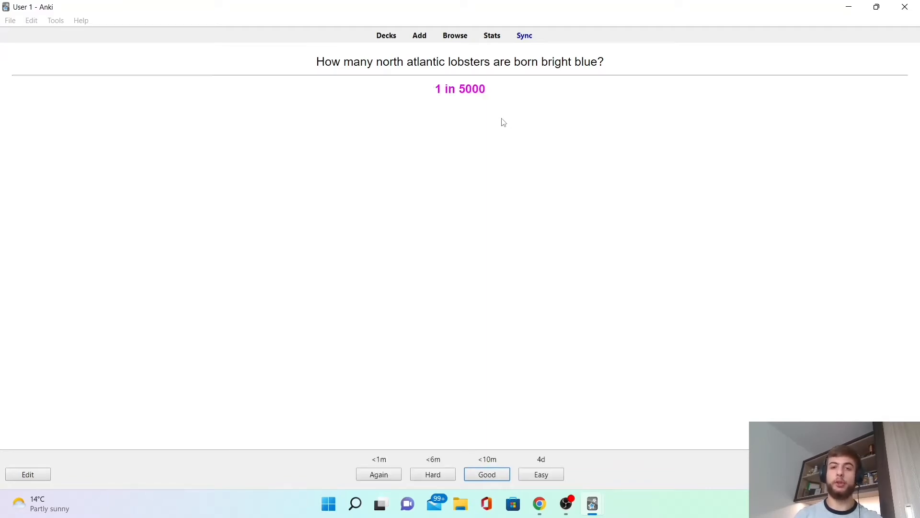
# Rate the lobster card Good, reveal its answer again and rate it Good once more.
pyautogui.press('space')
pyautogui.press('space')
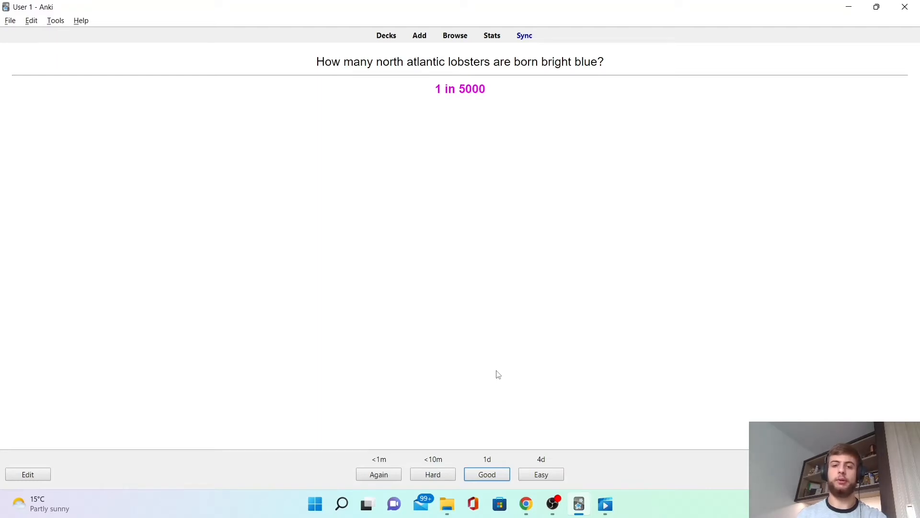
pyautogui.press('space')
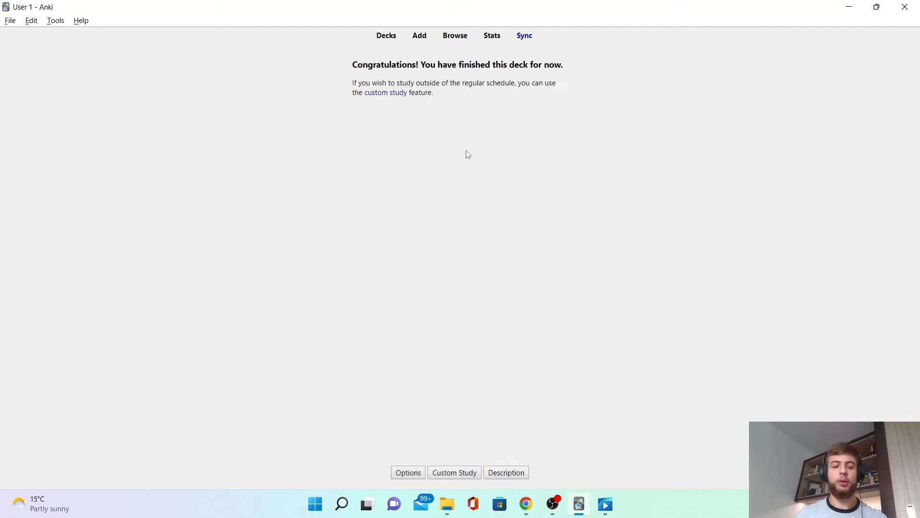
# Open the card-adding window and switch the note type to Basic (and reversed card).
pyautogui.press('a')
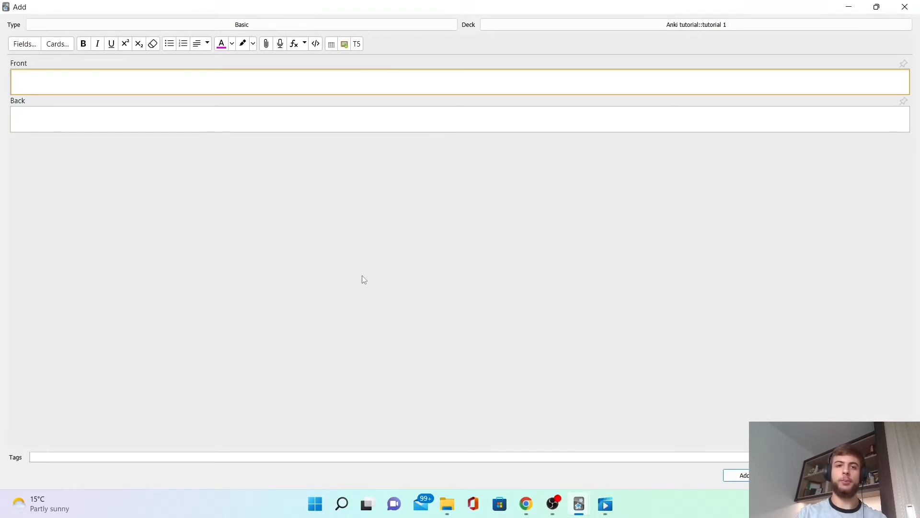
pyautogui.click(436, 27)
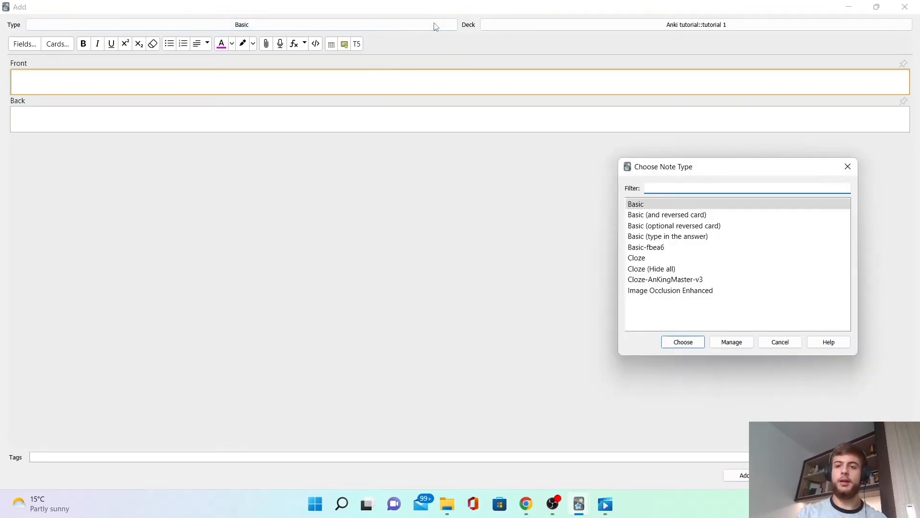
pyautogui.press('Down')
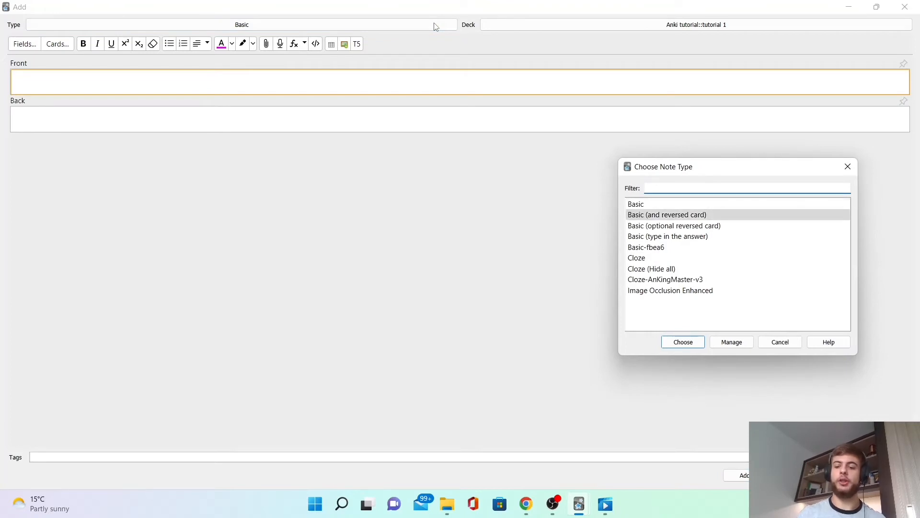
pyautogui.press('Return')
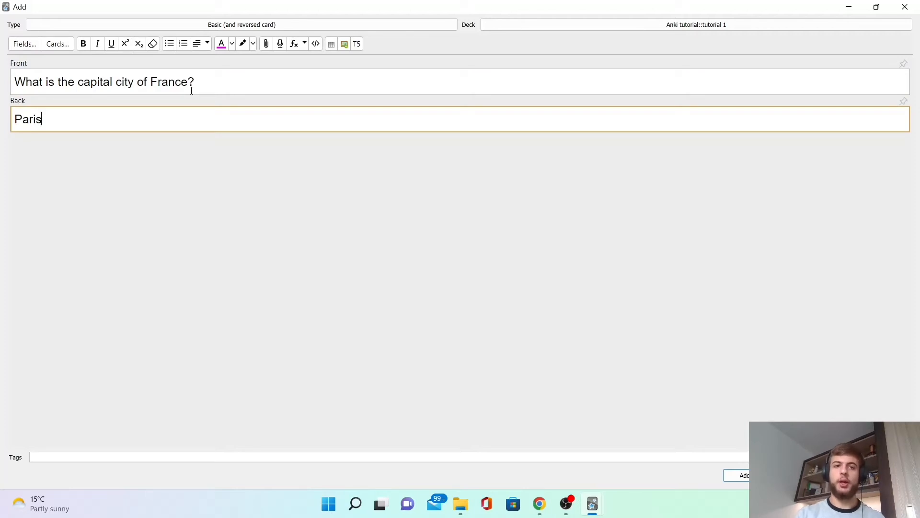
# Add a reversed card with front 'What is the capital city of France?' and back 'Paris' to the deck.
pyautogui.moveTo(203, 81); pyautogui.dragTo(1, 94)
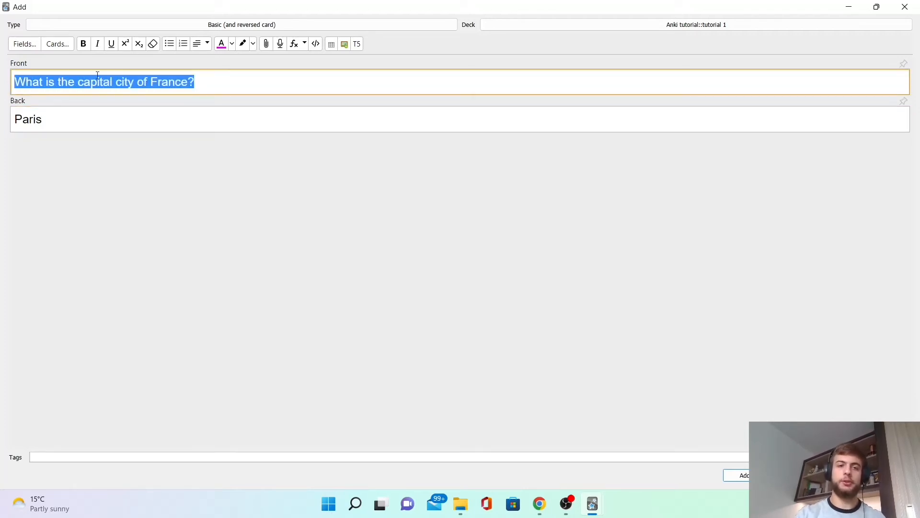
pyautogui.moveTo(62, 127); pyautogui.dragTo(8, 124)
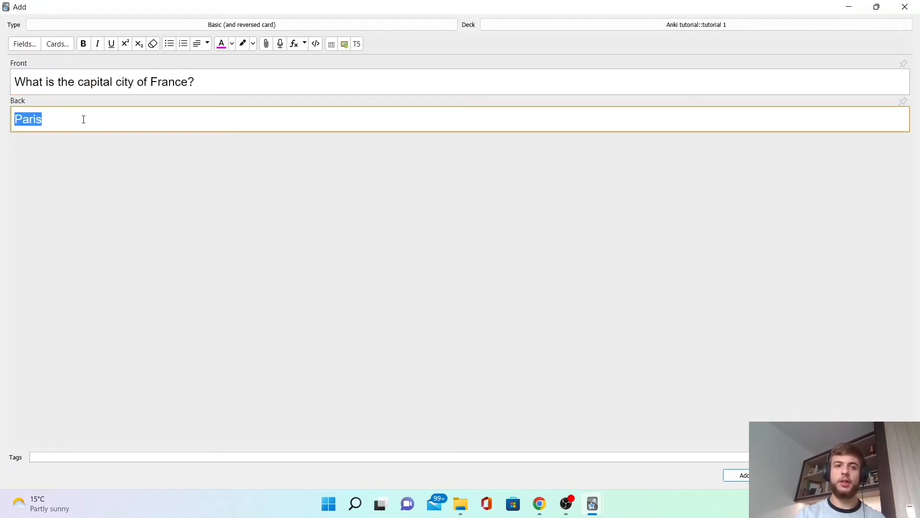
pyautogui.click(63, 123)
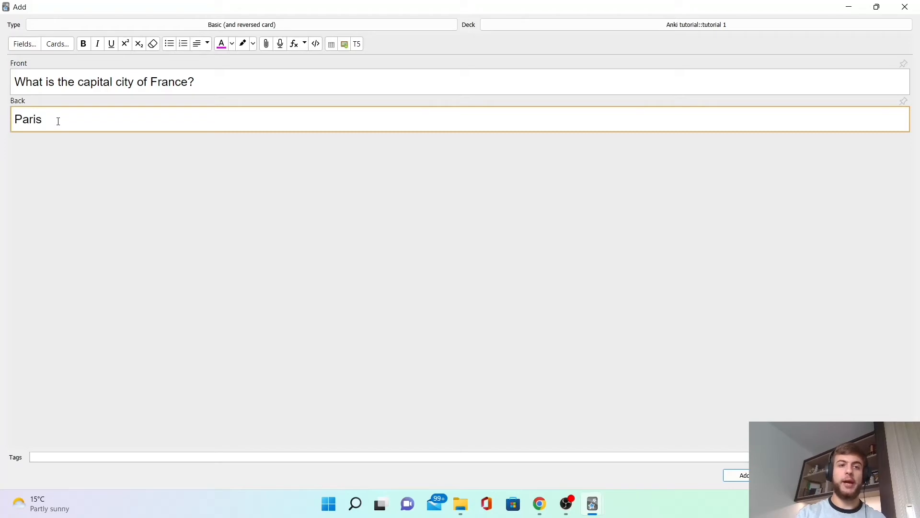
pyautogui.moveTo(58, 121); pyautogui.dragTo(8, 124)
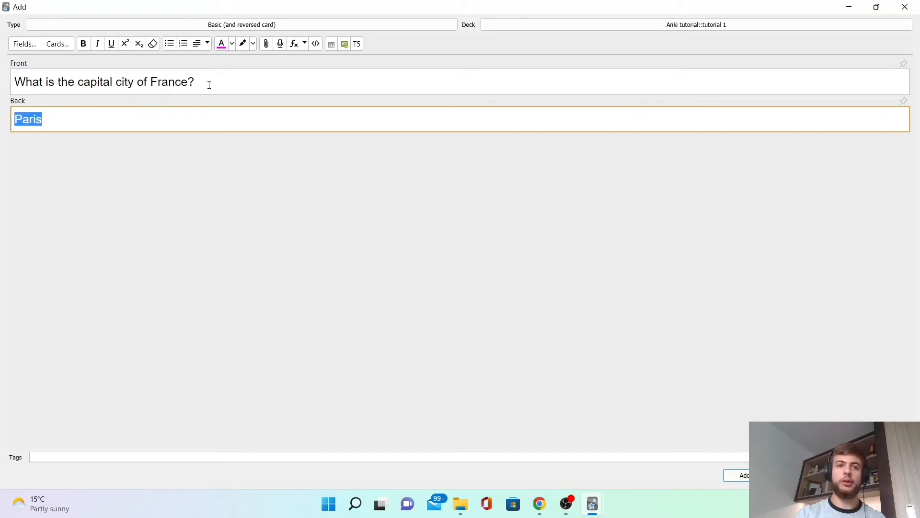
pyautogui.moveTo(209, 85); pyautogui.dragTo(3, 81)
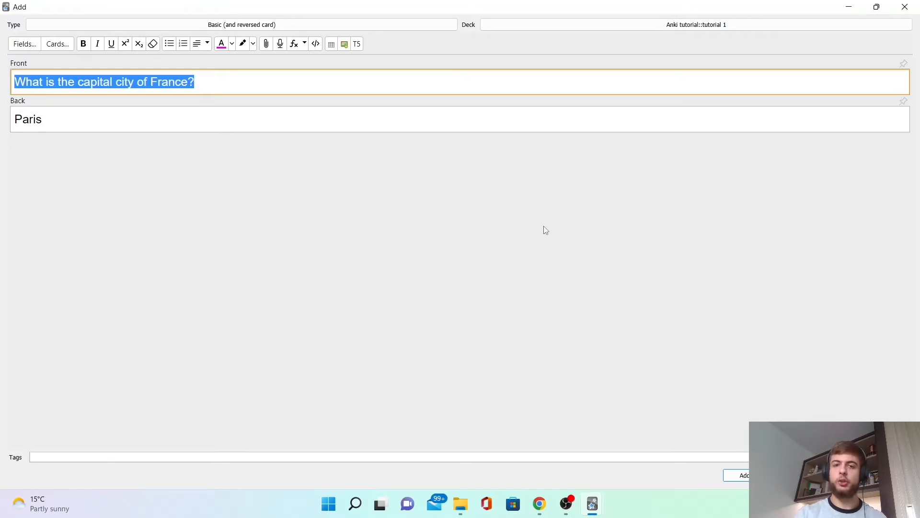
pyautogui.click(429, 52)
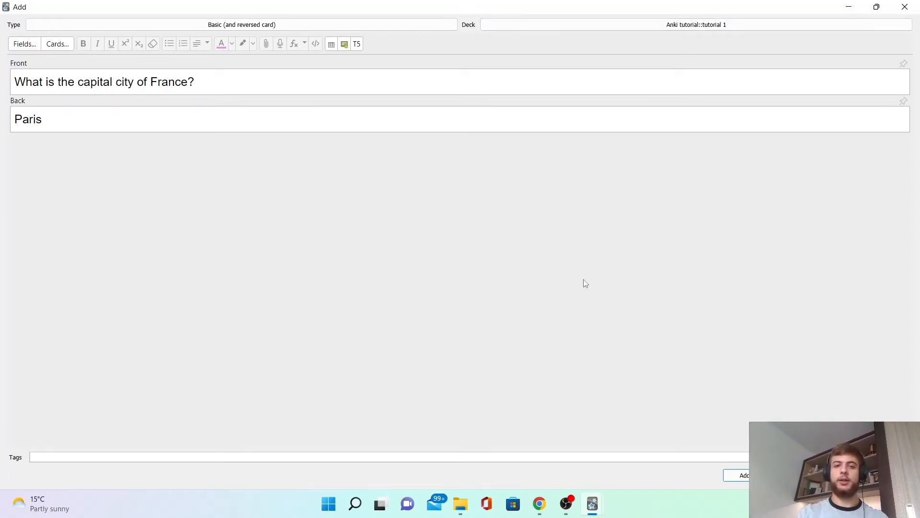
pyautogui.hotkey('ctrl', 'Return')
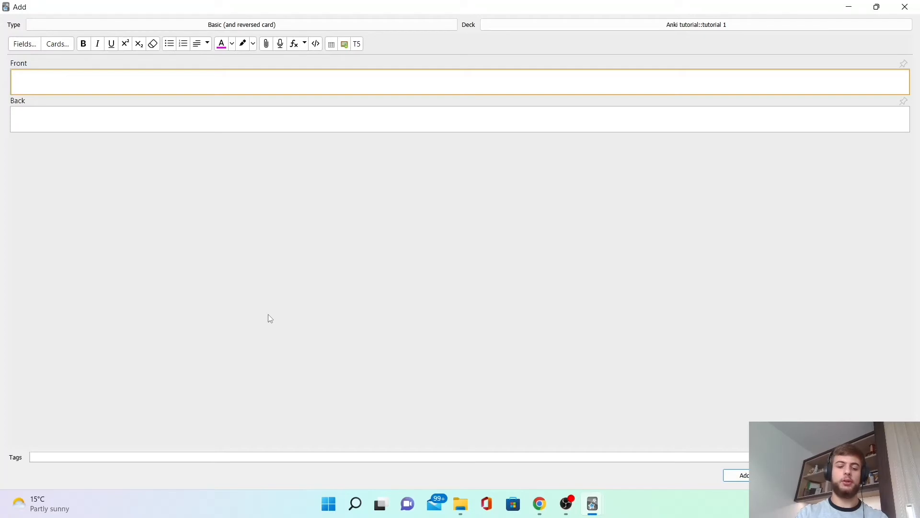
# Change the note type to Cloze.
pyautogui.hotkey('ctrl', 'n')
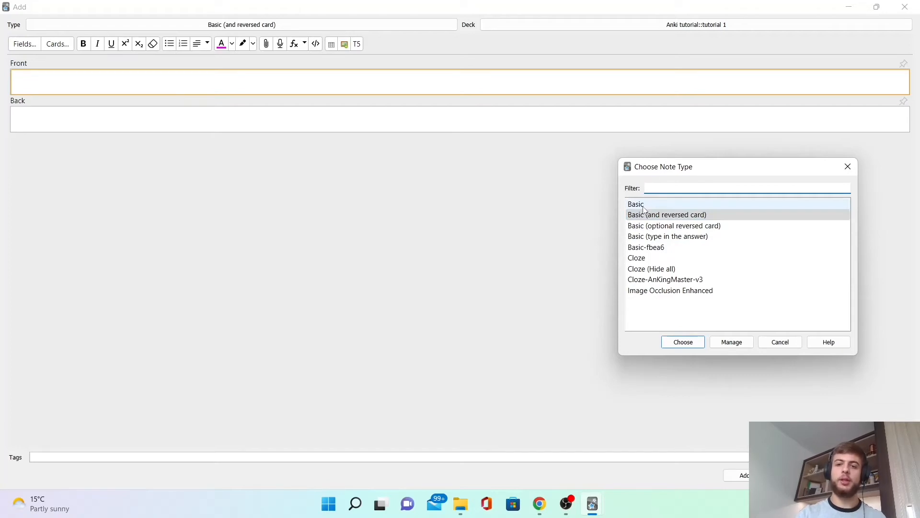
pyautogui.click(652, 259)
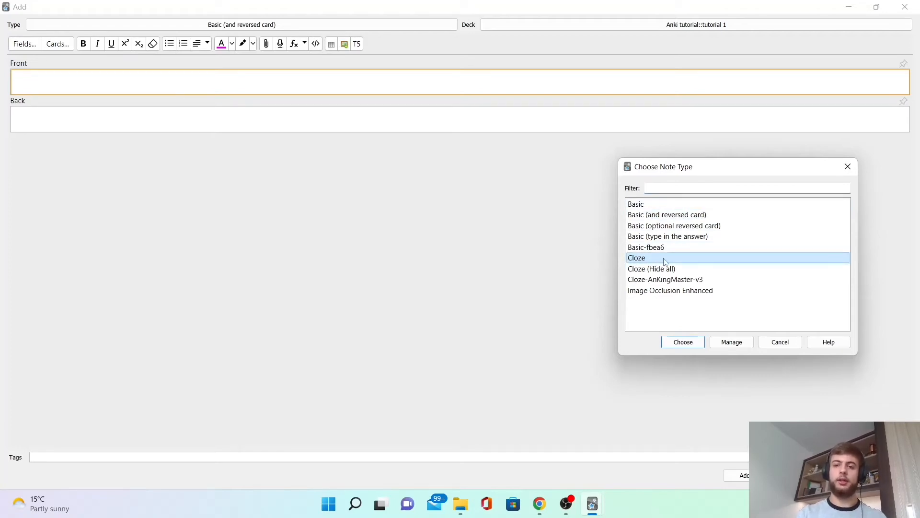
pyautogui.doubleClick(665, 260)
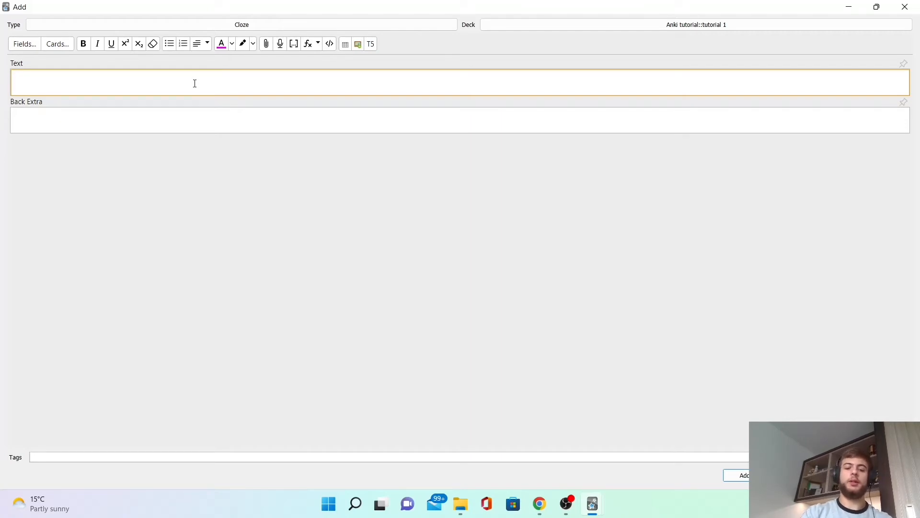
# Enter the text 'The capital city of UK is London and its population is 8.9 million' in the Text field.
pyautogui.write('The capital city of UK is London and its population is 8.9 million')
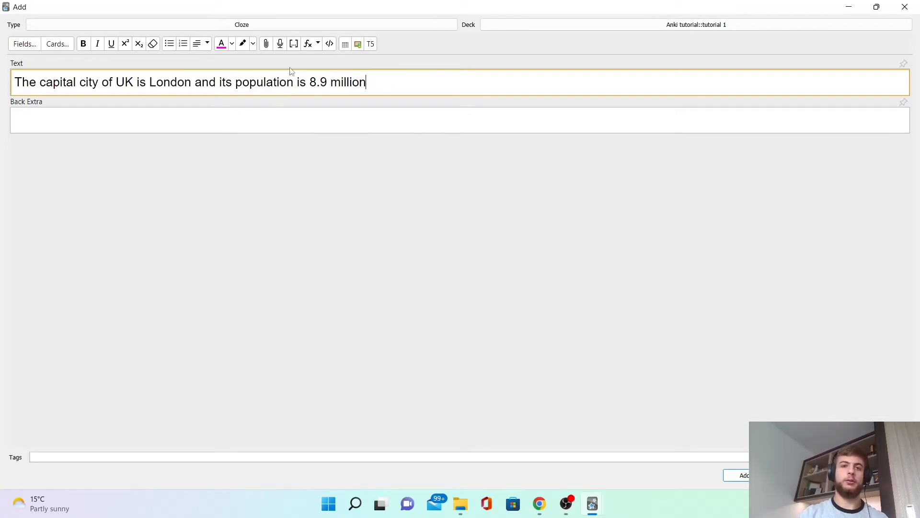
pyautogui.click(149, 80)
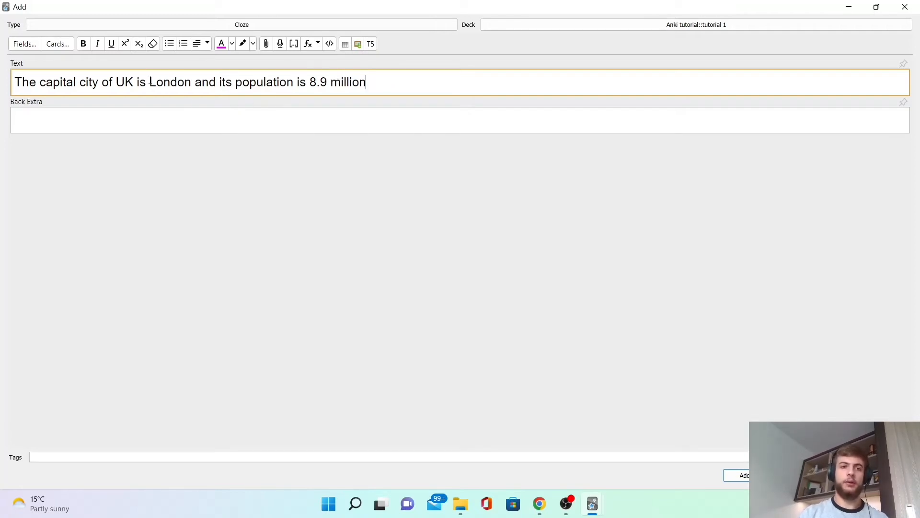
pyautogui.moveTo(148, 80); pyautogui.dragTo(191, 82)
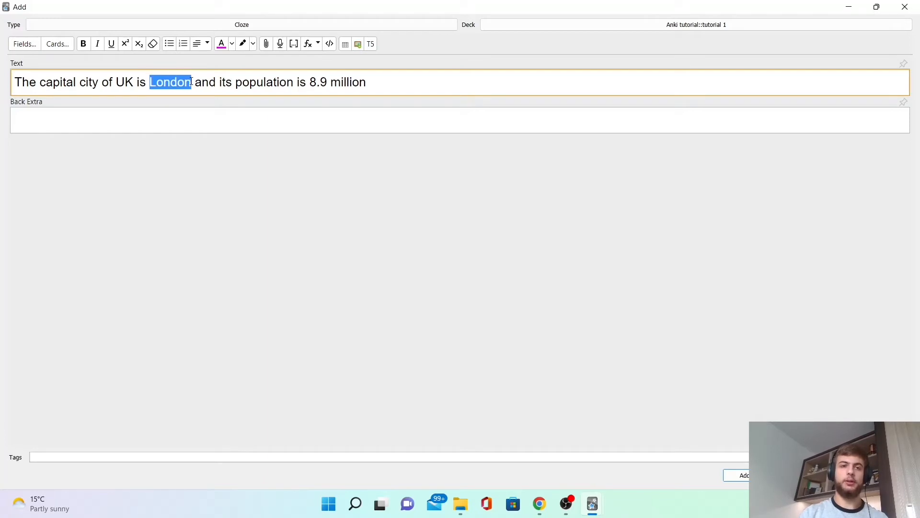
pyautogui.moveTo(310, 80); pyautogui.dragTo(367, 82)
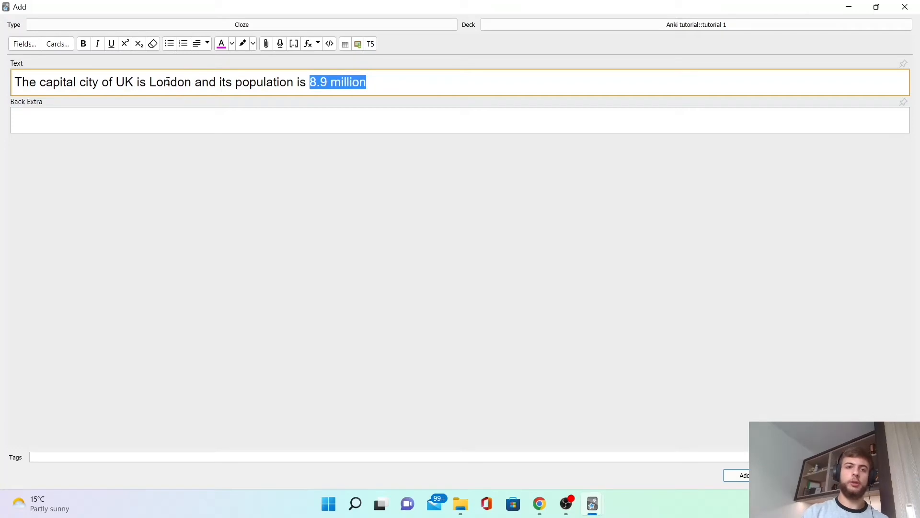
# Turn 'London' and '8.9 million' into cloze deletions c1 and c2.
pyautogui.doubleClick(168, 81)
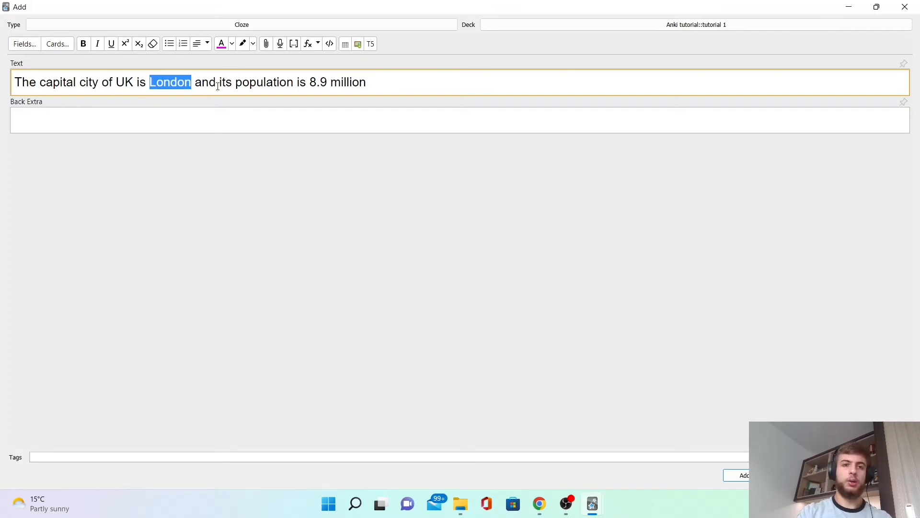
pyautogui.hotkey('ctrl', 'shift', 'c')
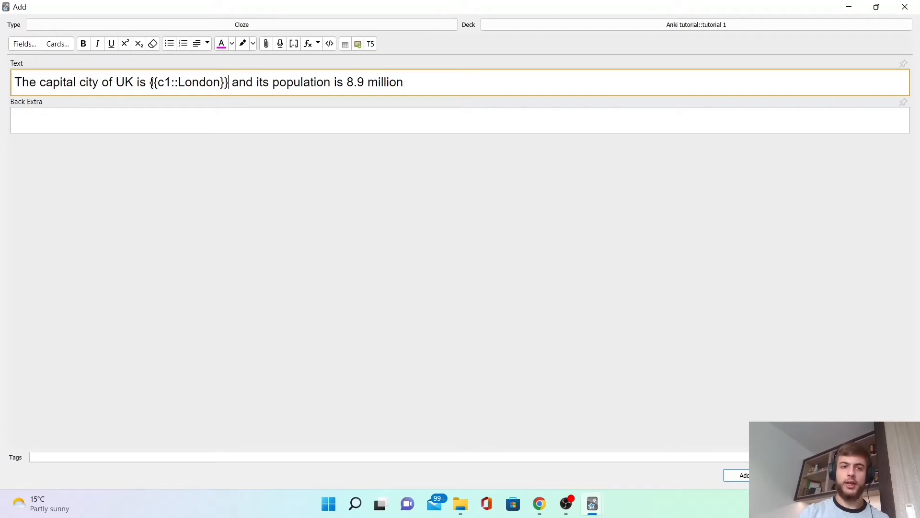
pyautogui.moveTo(152, 82); pyautogui.dragTo(235, 82)
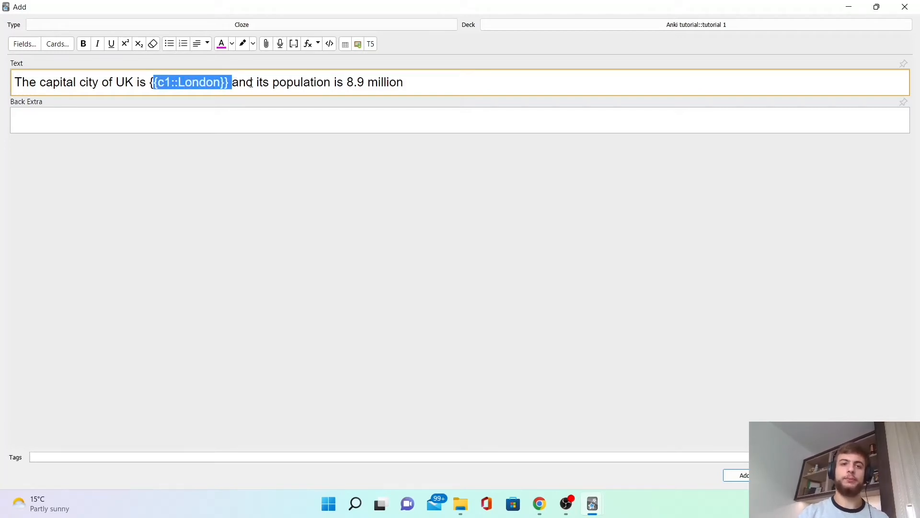
pyautogui.click(251, 82)
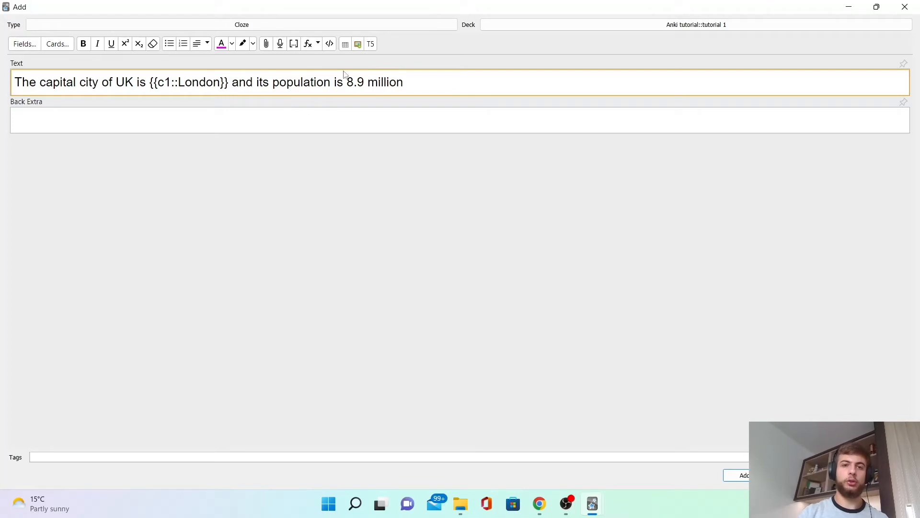
pyautogui.moveTo(354, 82); pyautogui.dragTo(415, 83)
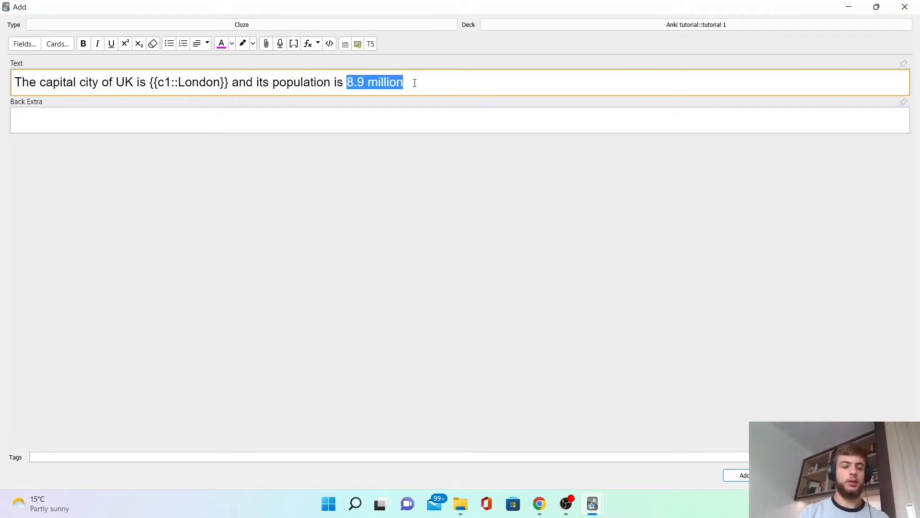
pyautogui.hotkey('ctrl', 'shift', 'c')
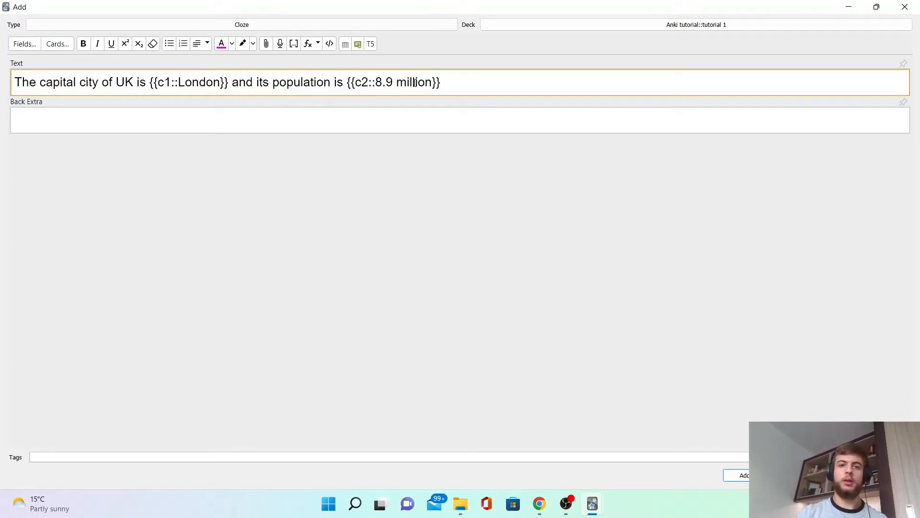
# Paste an image into the Back Extra field and add the cloze card.
pyautogui.click(176, 117)
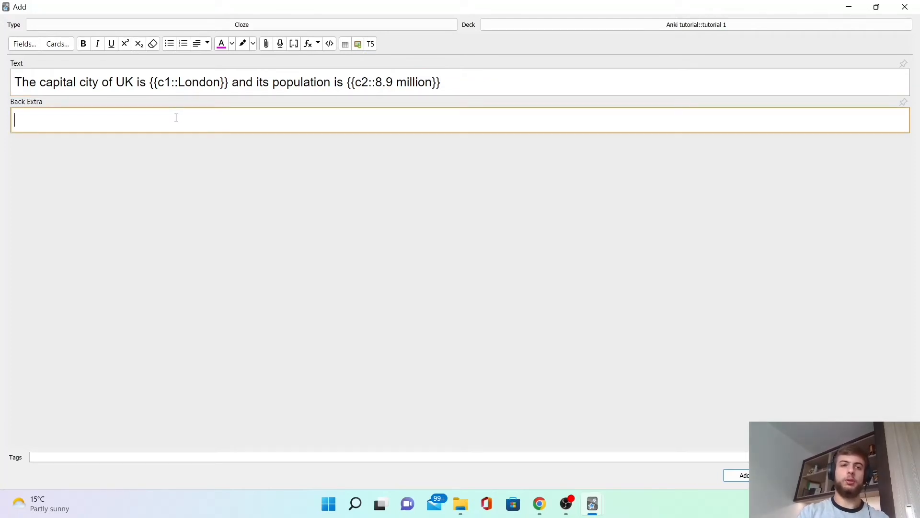
pyautogui.hotkey('ctrl', 'v')
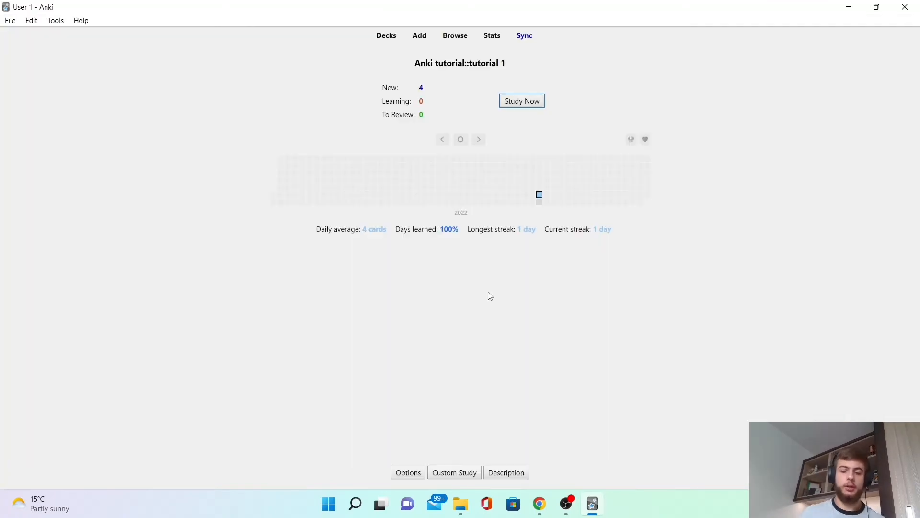
# Study the deck, revealing and rating Good the France card and the UK cloze card, then view the reversed Paris card.
pyautogui.press('s')
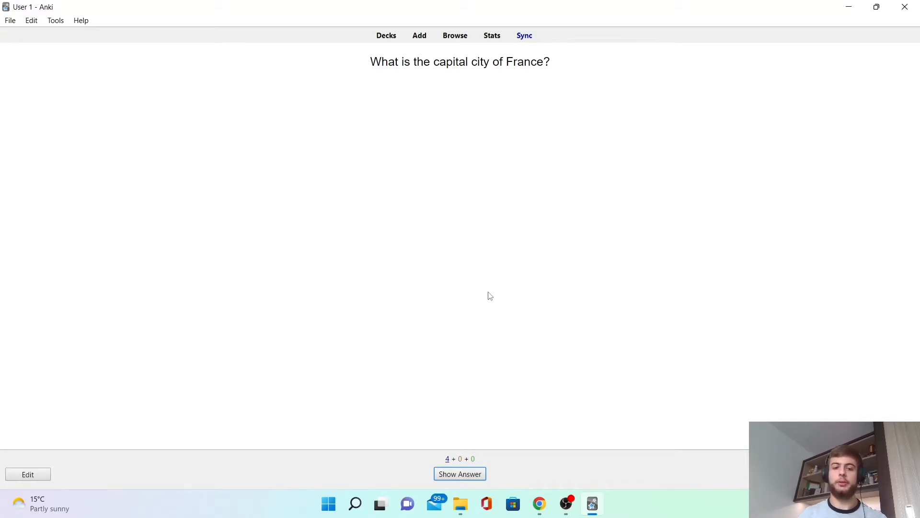
pyautogui.press('space')
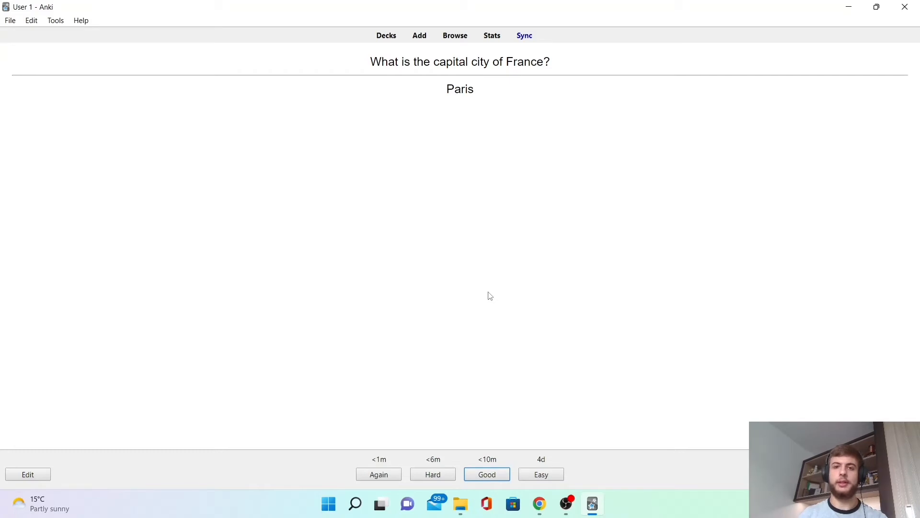
pyautogui.press('space')
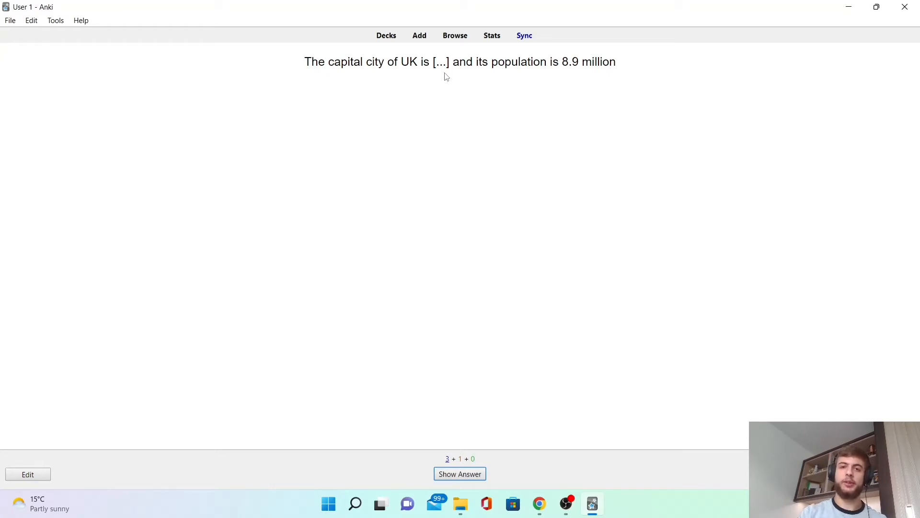
pyautogui.press('space')
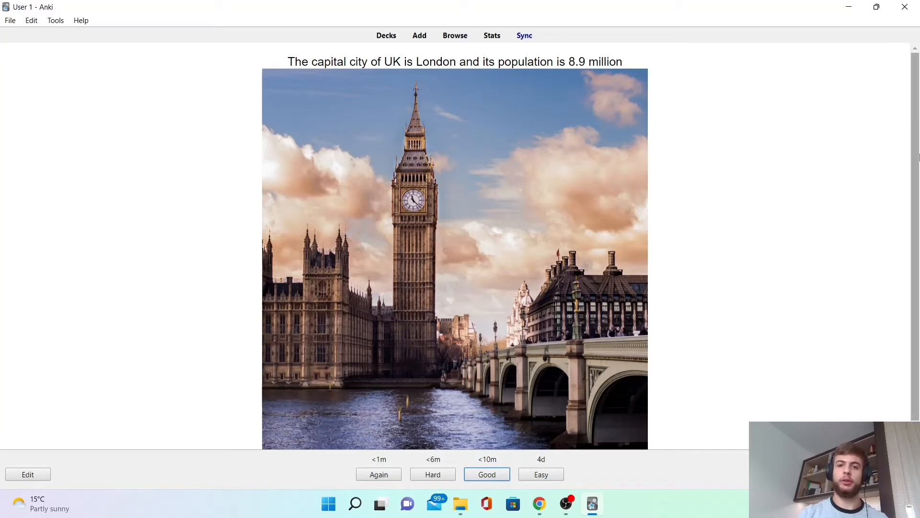
pyautogui.press('space')
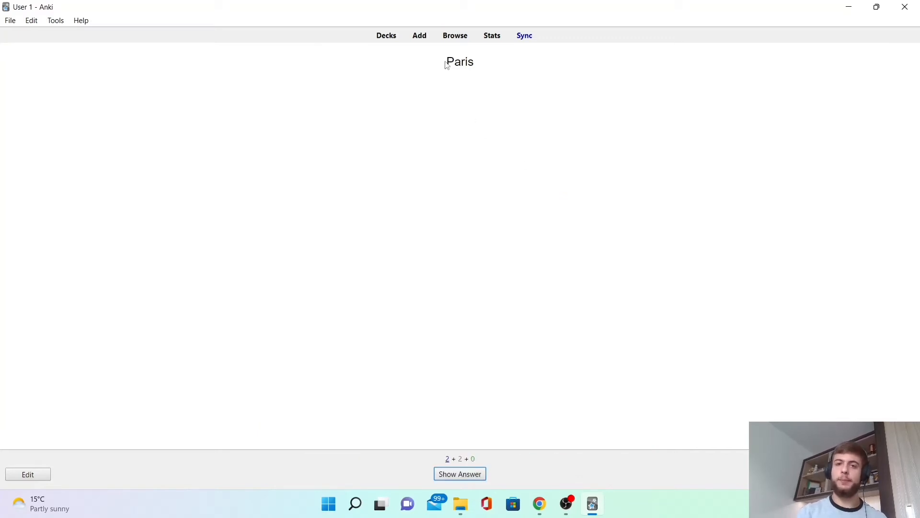
pyautogui.moveTo(446, 62); pyautogui.dragTo(486, 67)
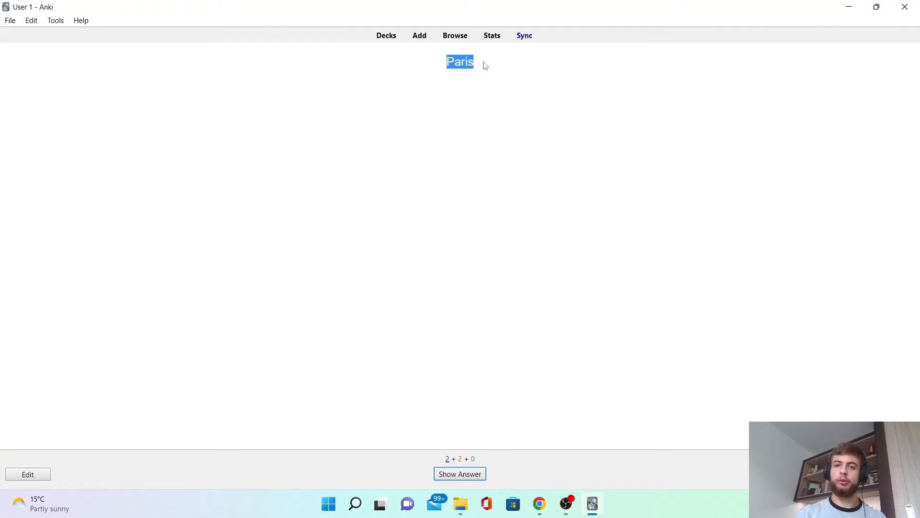
pyautogui.click(485, 66)
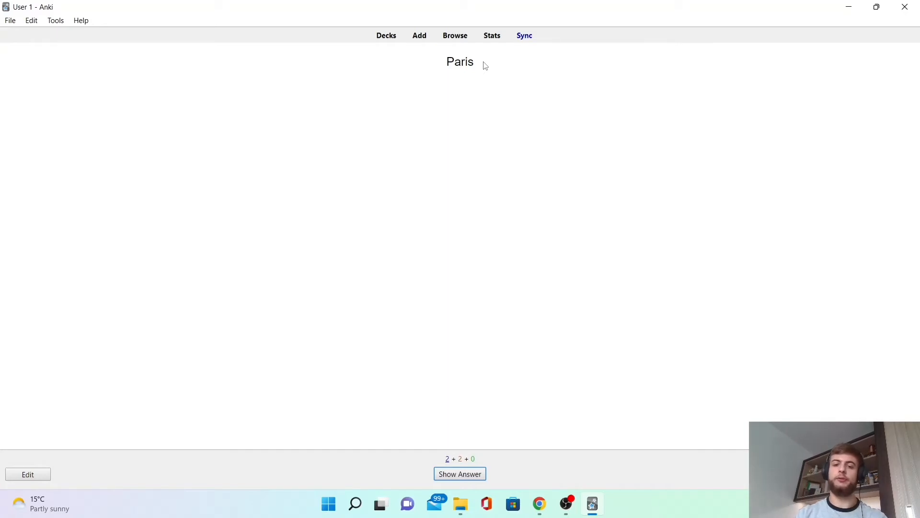
# Reveal the reversed Paris card and rate it Good, then highlight the population blank on the UK cloze card.
pyautogui.press('space')
pyautogui.press('space')
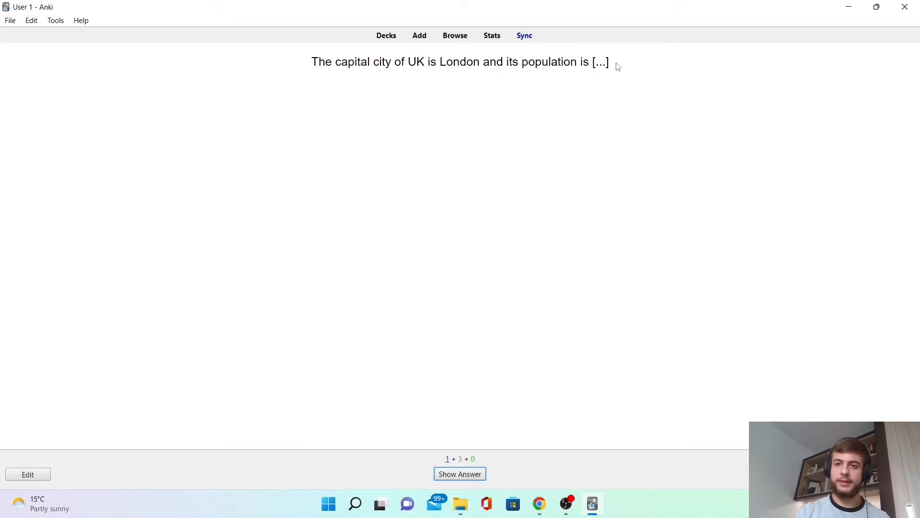
pyautogui.moveTo(610, 62); pyautogui.dragTo(593, 63)
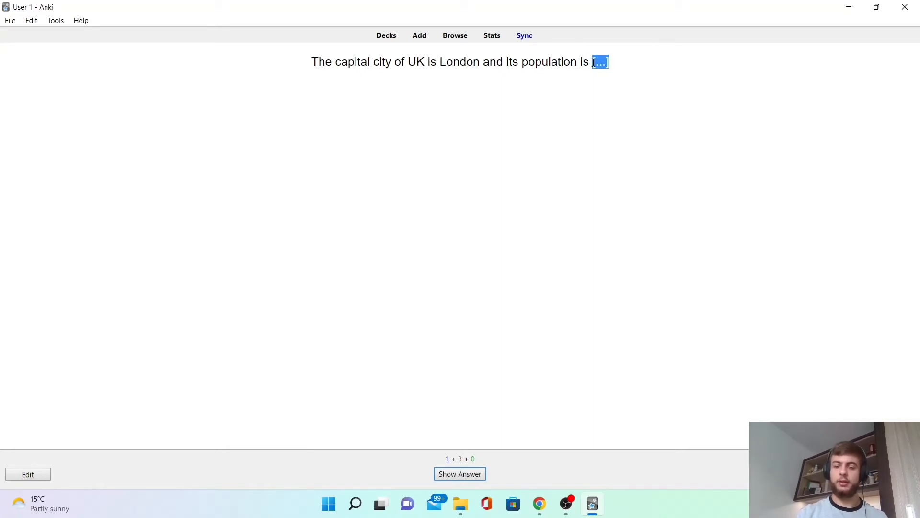
pyautogui.click(626, 227)
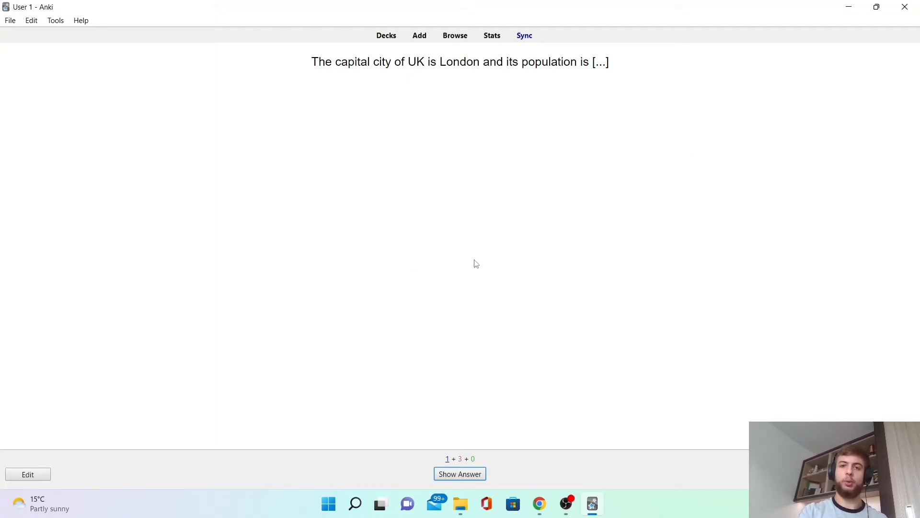
# Open the UK card's editor and change the population cloze number from c2 to c1.
pyautogui.press('e')
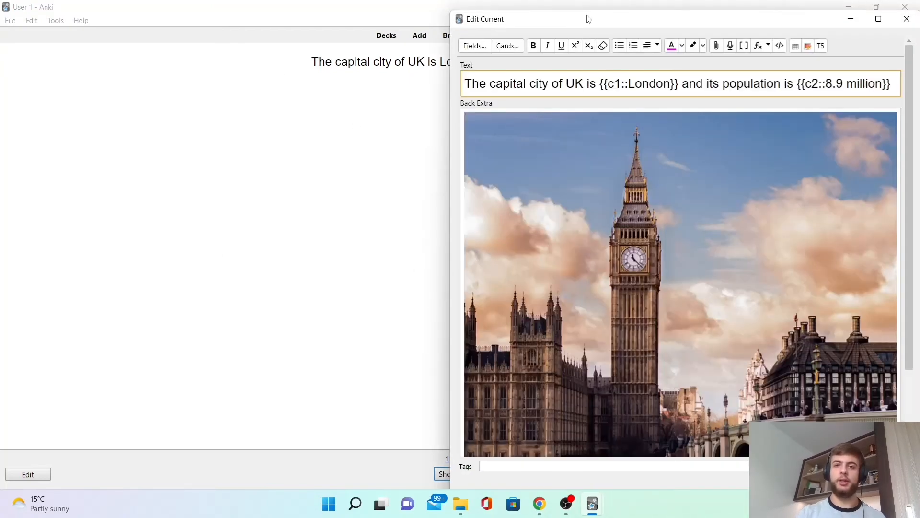
pyautogui.moveTo(577, 20); pyautogui.dragTo(533, 18)
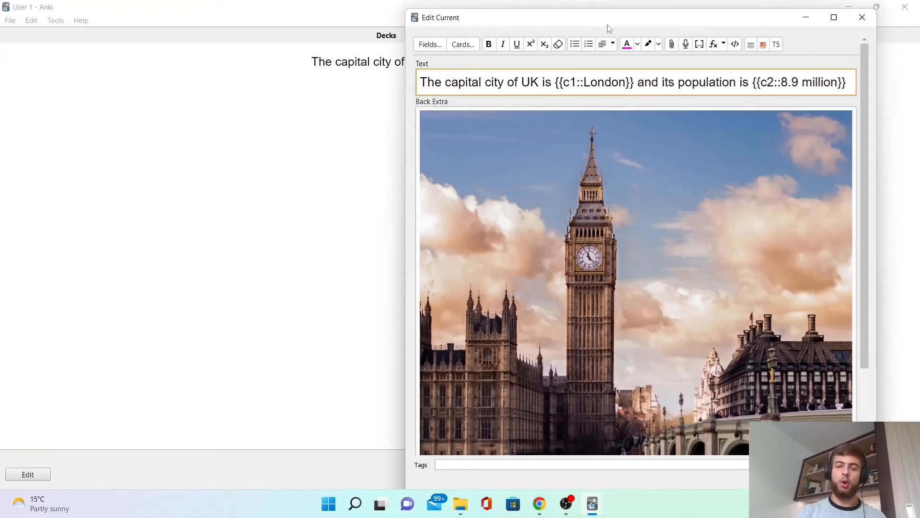
pyautogui.moveTo(608, 27); pyautogui.dragTo(551, 29)
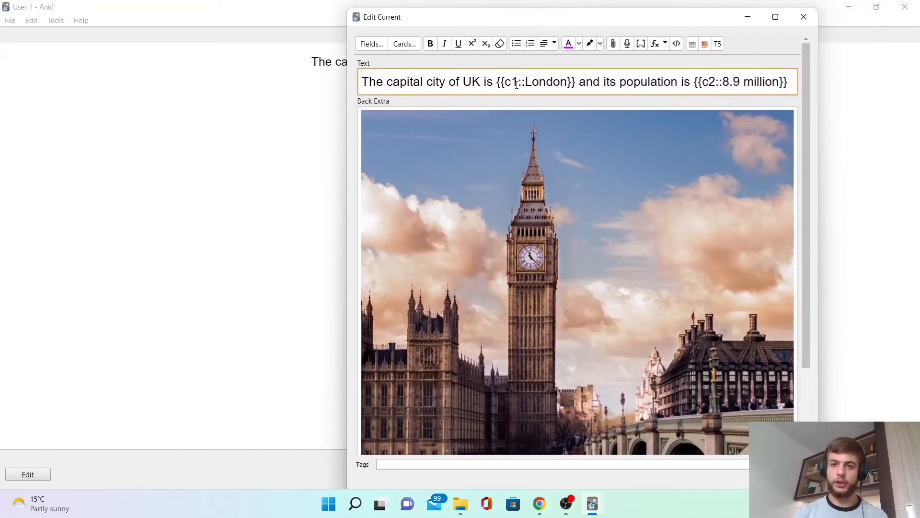
pyautogui.moveTo(496, 82); pyautogui.dragTo(575, 83)
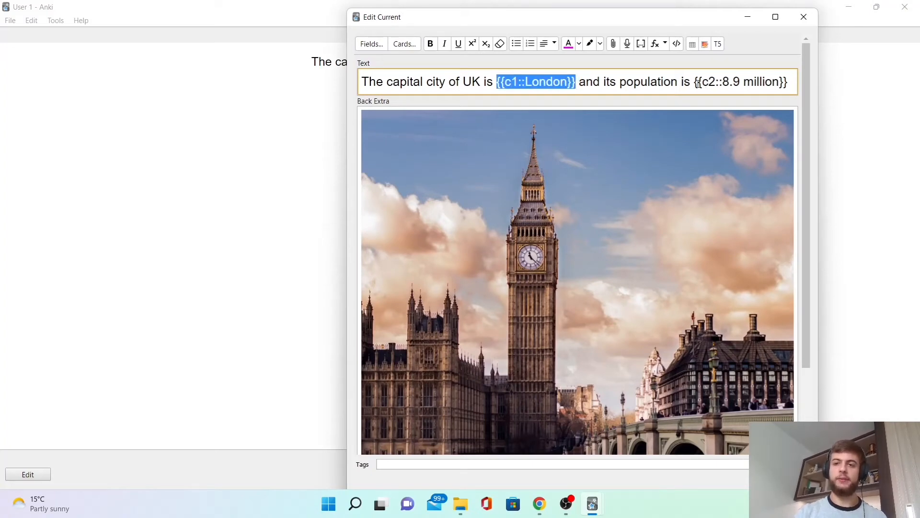
pyautogui.moveTo(695, 83); pyautogui.dragTo(787, 84)
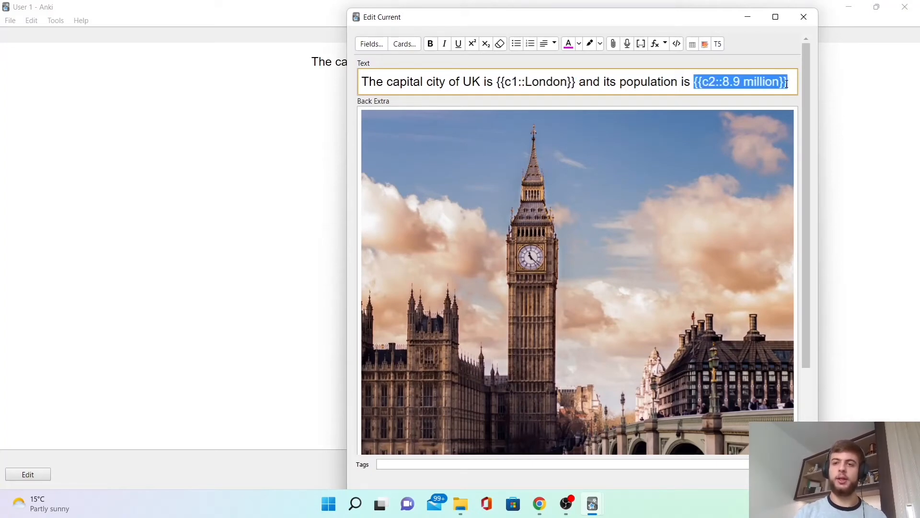
pyautogui.click(736, 87)
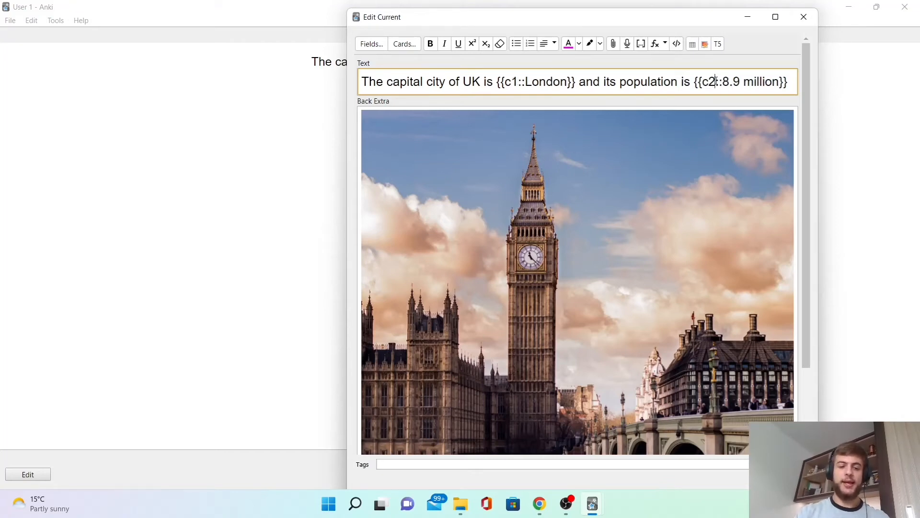
pyautogui.press('BackSpace')
pyautogui.write('1')
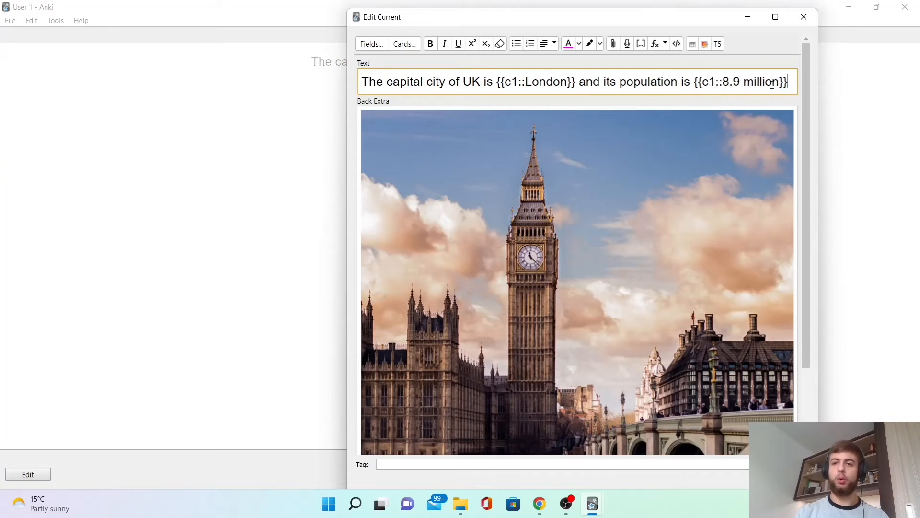
# Retype the population as plain '8.9 million' and rewrap it as a same-number c1 cloze deletion.
pyautogui.moveTo(788, 82); pyautogui.dragTo(696, 87)
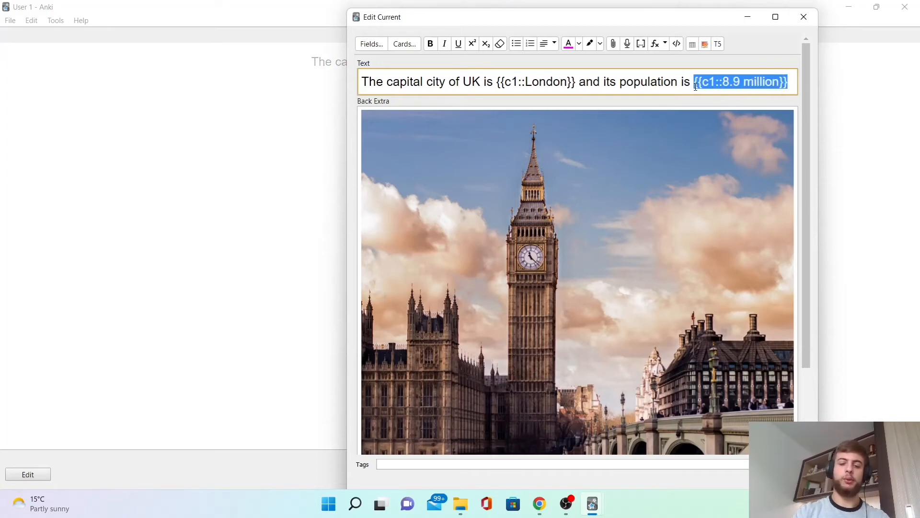
pyautogui.write('8.9')
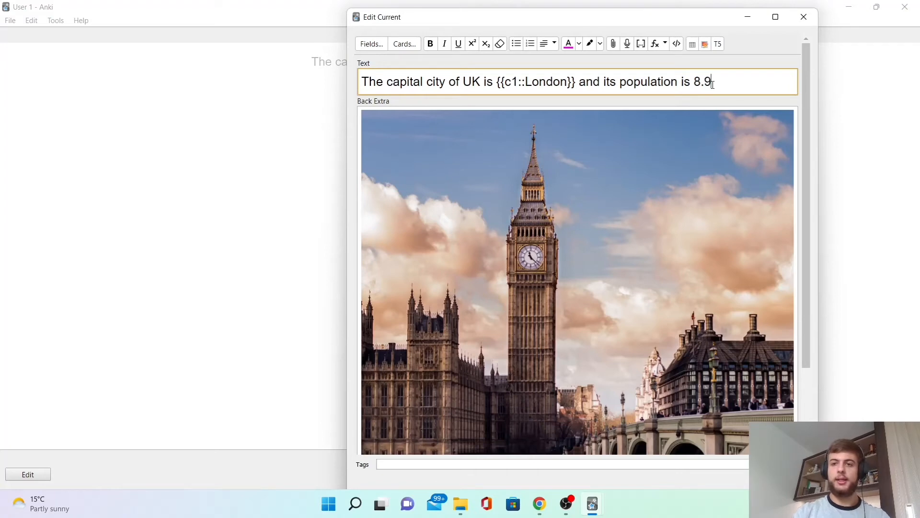
pyautogui.write(' million')
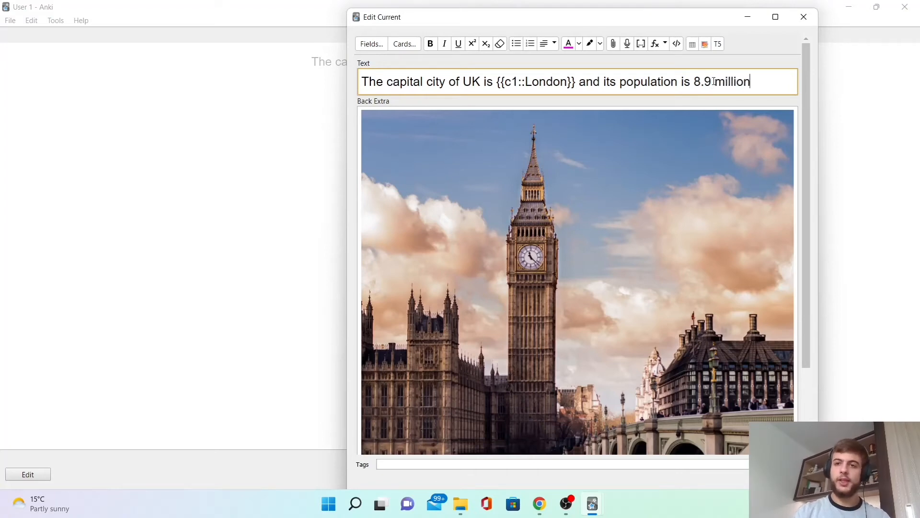
pyautogui.moveTo(694, 82); pyautogui.dragTo(760, 87)
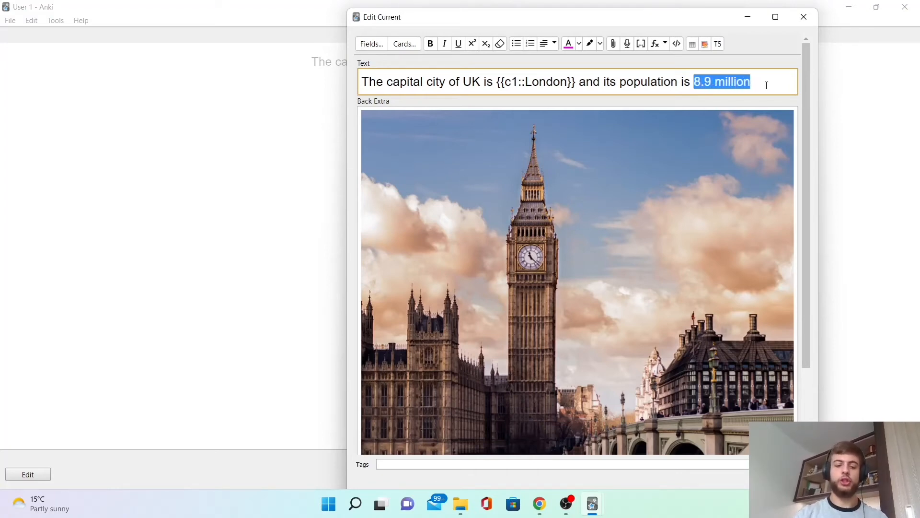
pyautogui.hotkey('ctrl', 'shift', 'c')
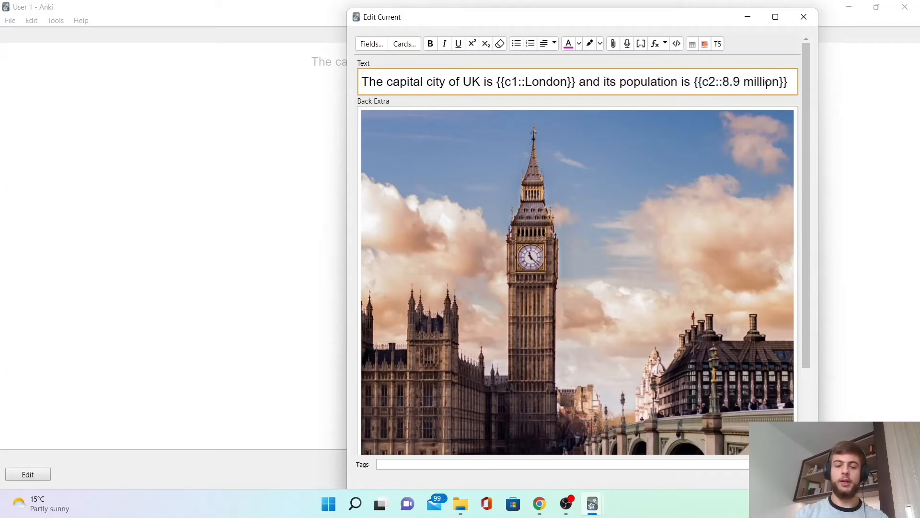
pyautogui.hotkey('ctrl', 'z')
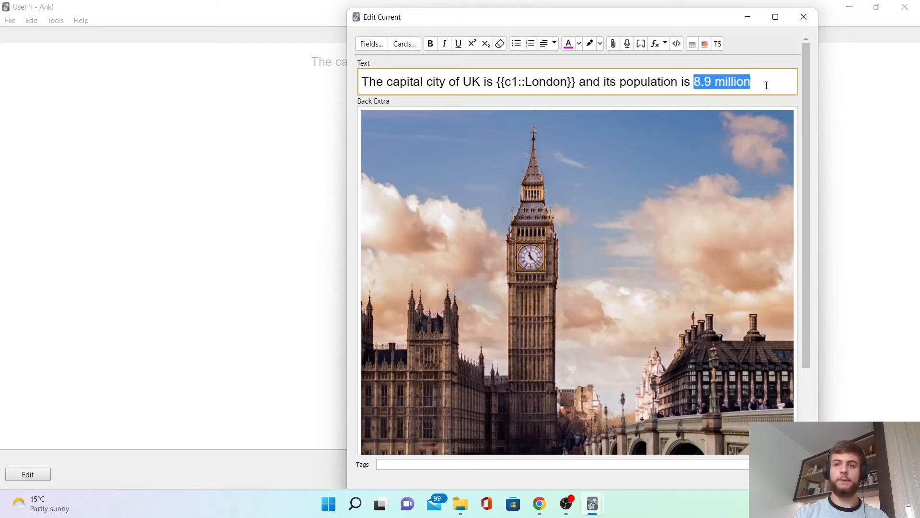
pyautogui.hotkey('ctrl', 'shift', 'alt', 'c')
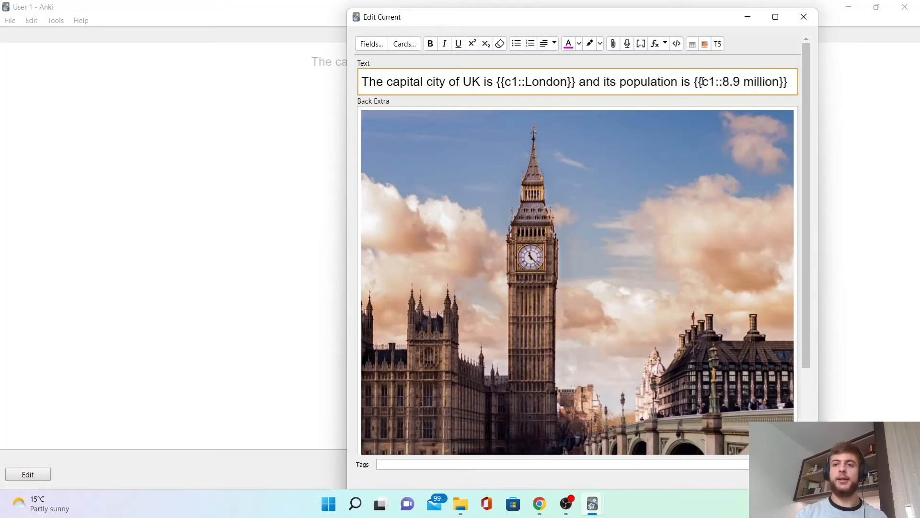
# Highlight both c1 cloze numbers in the Text field and close the card editor.
pyautogui.moveTo(702, 81); pyautogui.dragTo(713, 82)
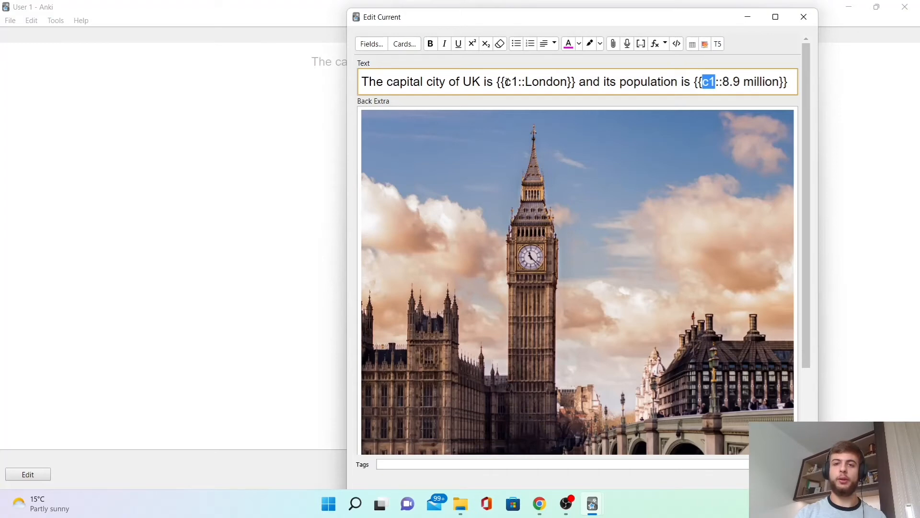
pyautogui.moveTo(505, 81); pyautogui.dragTo(518, 82)
pyautogui.press('Escape')
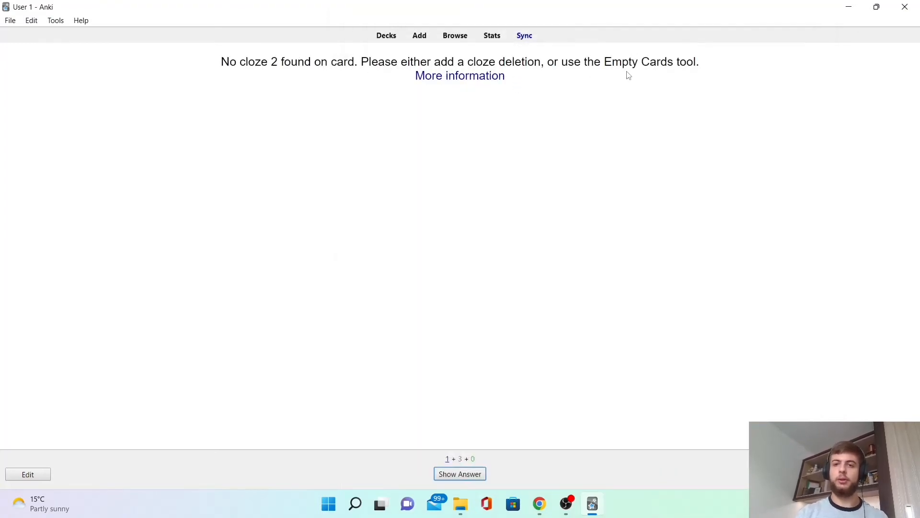
# Run the Empty Cards tool and delete the empty Cloze 2 card.
pyautogui.click(58, 22)
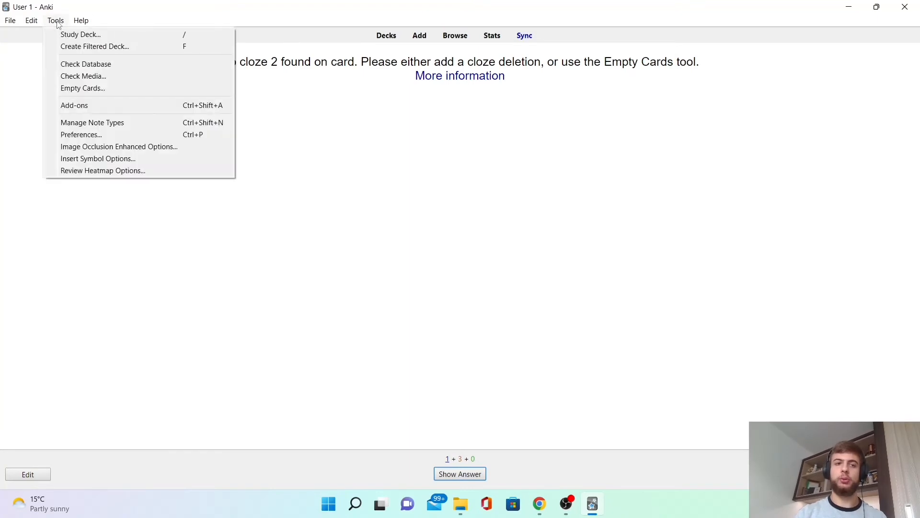
pyautogui.click(83, 88)
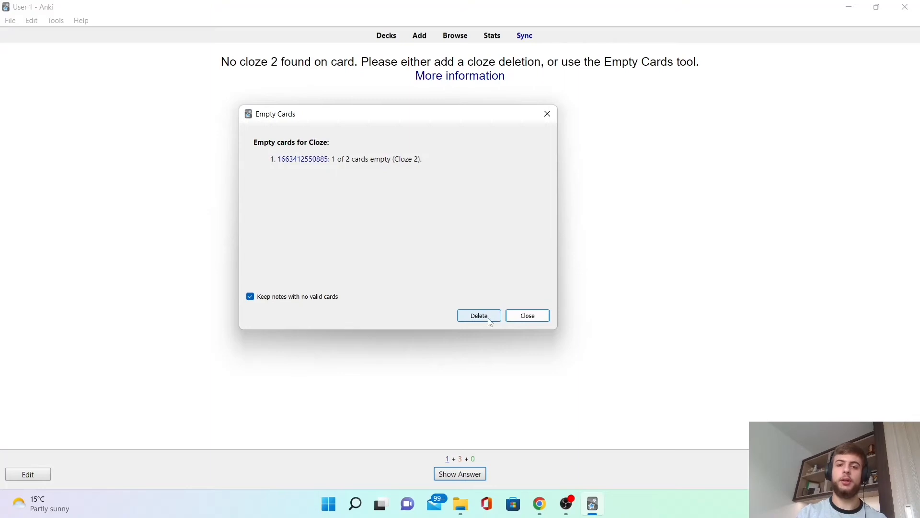
pyautogui.click(487, 318)
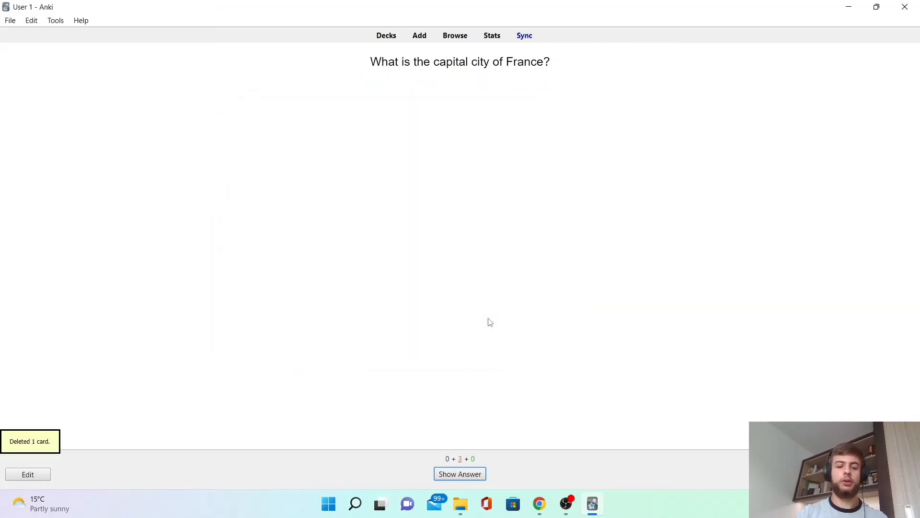
# Reveal and rate the France card, then highlight the population blank on the UK cloze card.
pyautogui.press('space')
pyautogui.press('space')
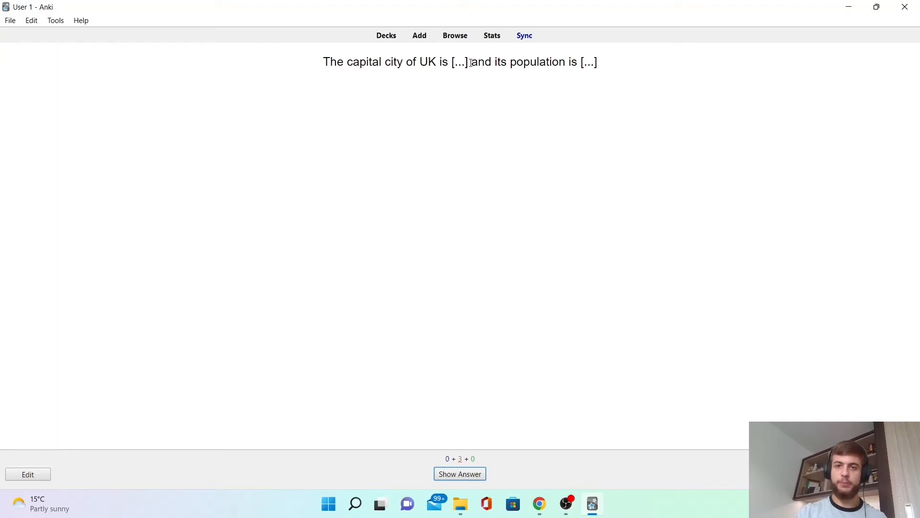
pyautogui.moveTo(599, 68); pyautogui.dragTo(583, 62)
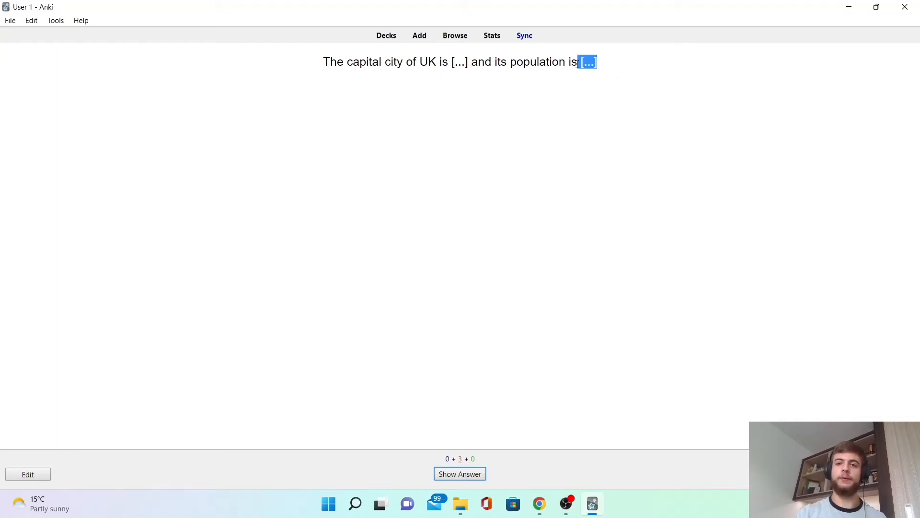
pyautogui.click(568, 103)
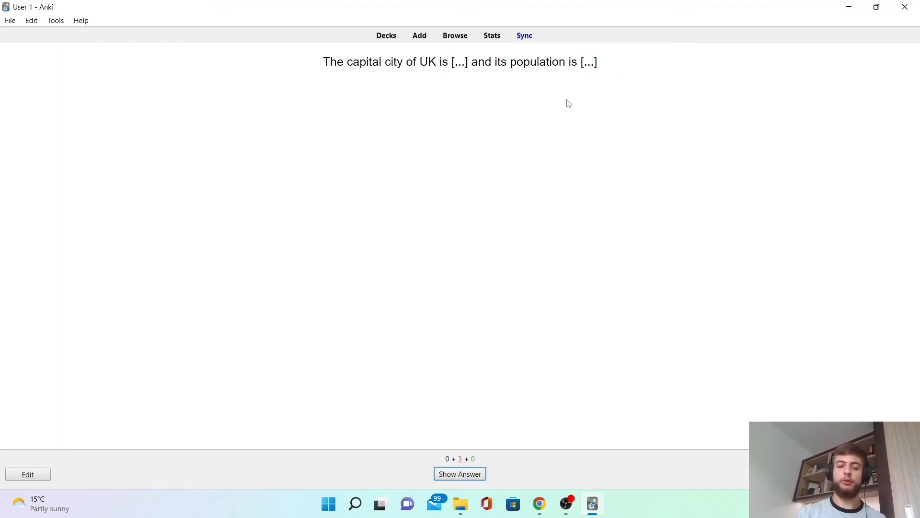
# Open the UK card's editor maximized and review the population cloze and the Back Extra image.
pyautogui.press('e')
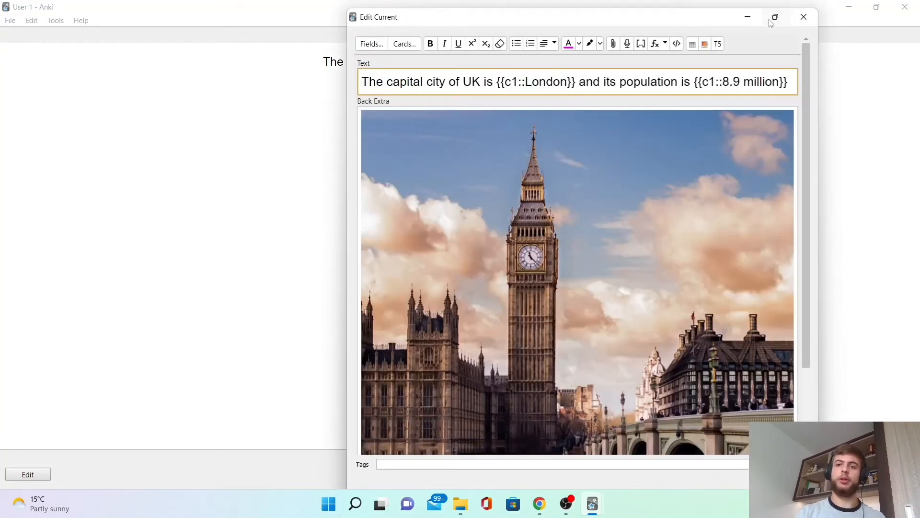
pyautogui.click(775, 17)
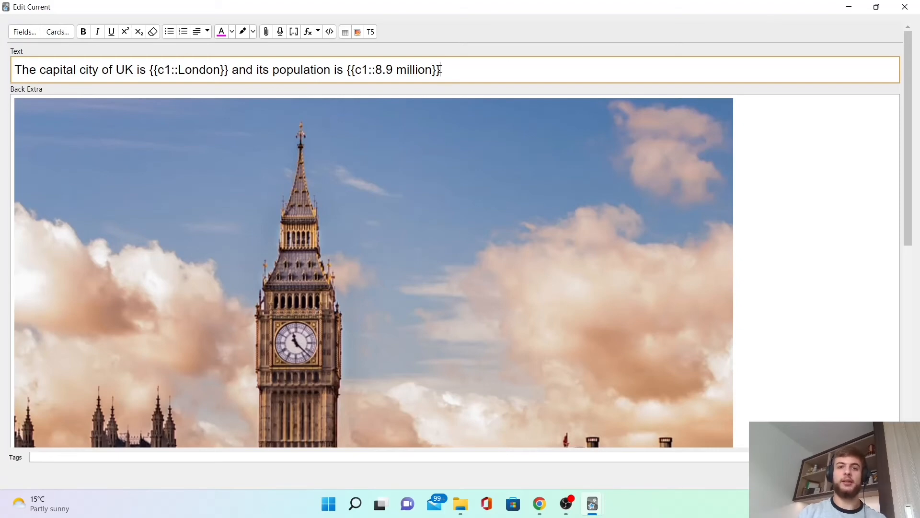
pyautogui.moveTo(440, 70); pyautogui.dragTo(348, 70)
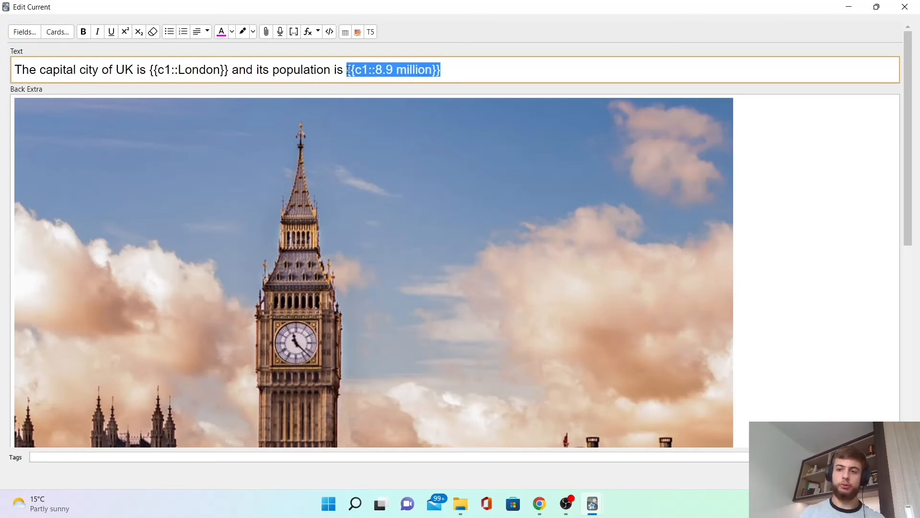
pyautogui.scroll(-5, 918, 197)
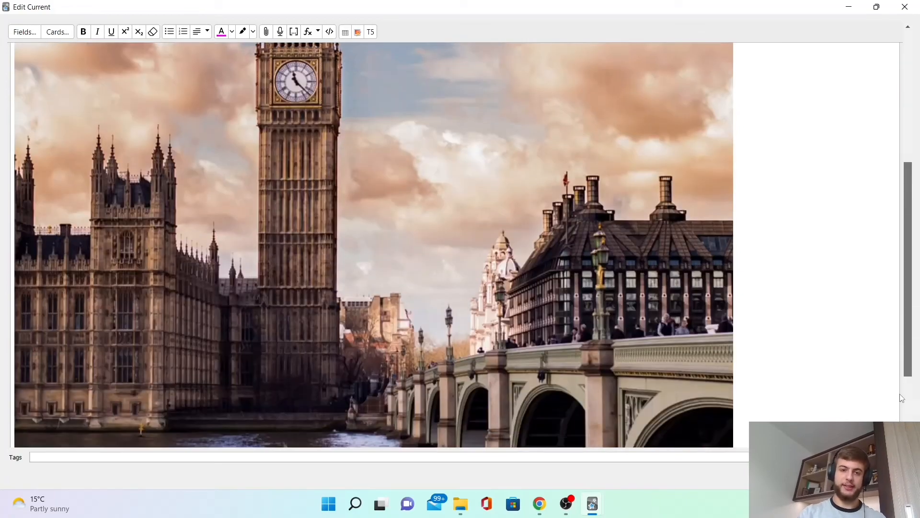
pyautogui.scroll(5, 918, 196)
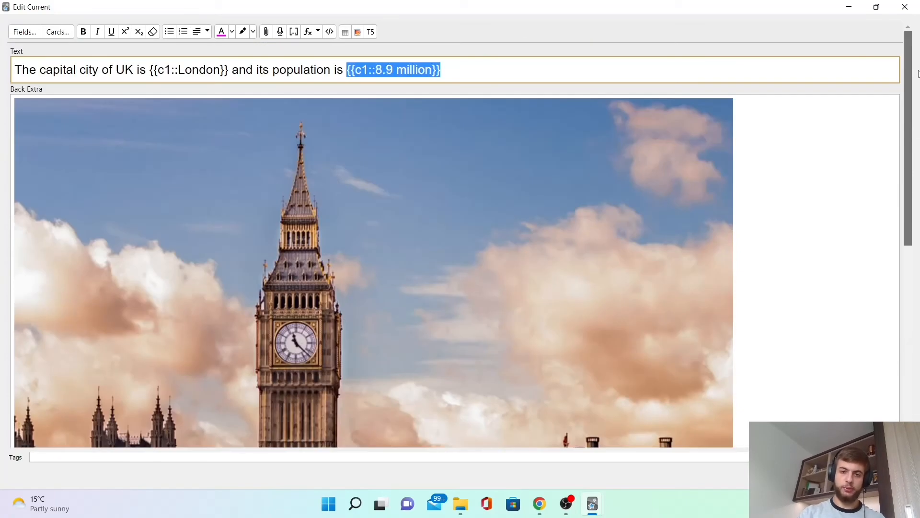
# Highlight the sentence's plain text and the London and 8.9 million cloze parts in the Text field.
pyautogui.click(488, 36)
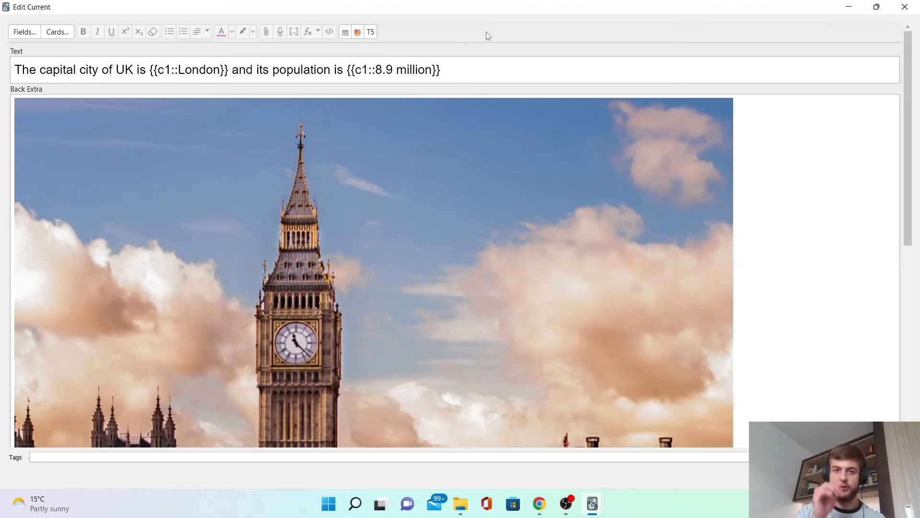
pyautogui.click(495, 62)
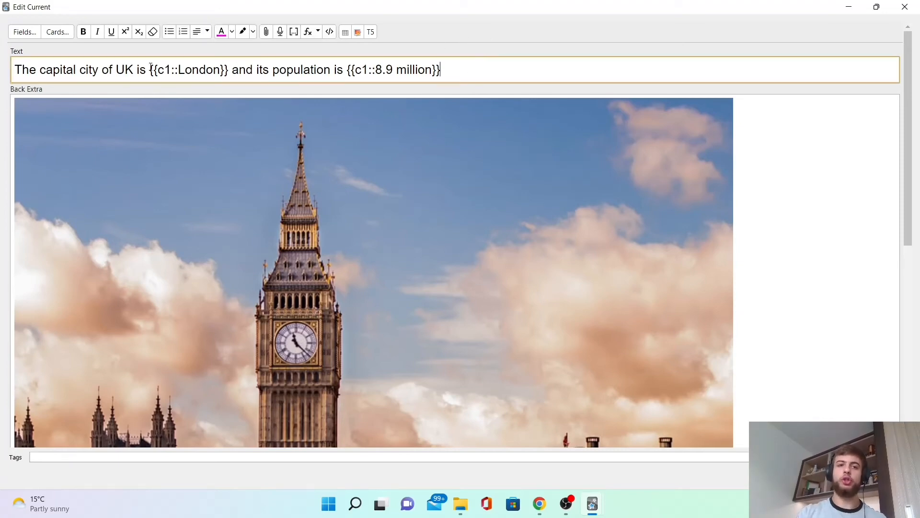
pyautogui.moveTo(150, 67); pyautogui.dragTo(229, 70)
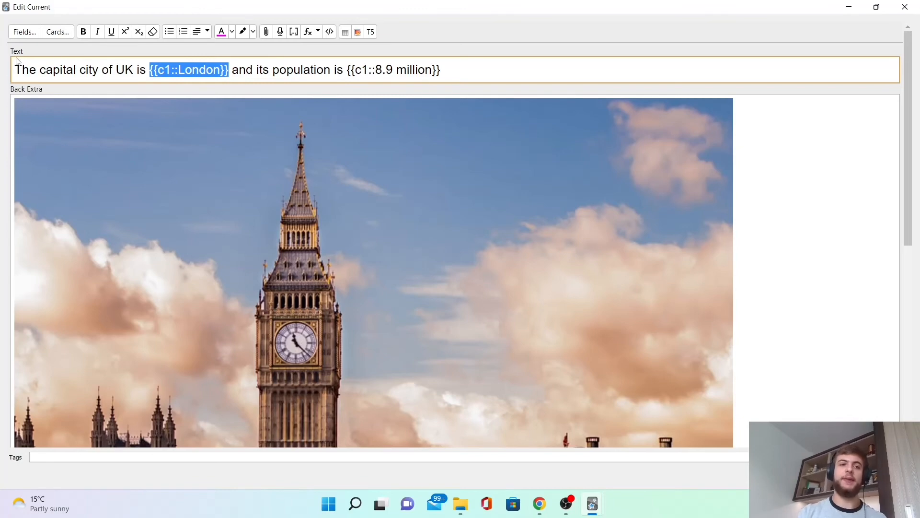
pyautogui.moveTo(15, 70); pyautogui.dragTo(146, 70)
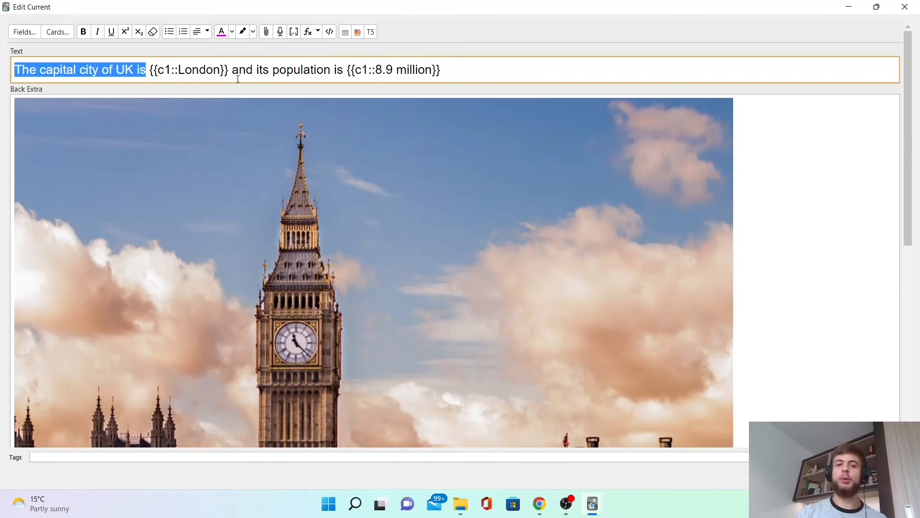
pyautogui.moveTo(377, 71); pyautogui.dragTo(437, 71)
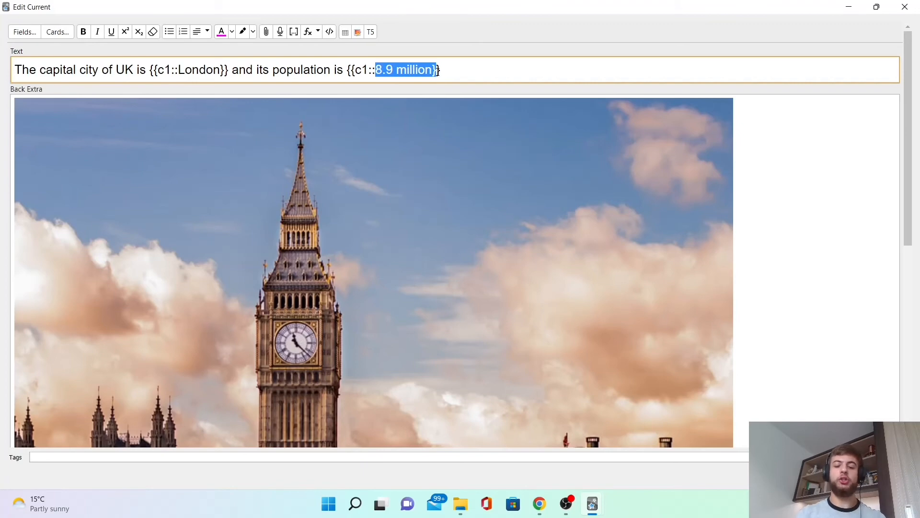
# Highlight the London cloze part in the Text field and close the card editor.
pyautogui.hotkey('shift', 'Left')
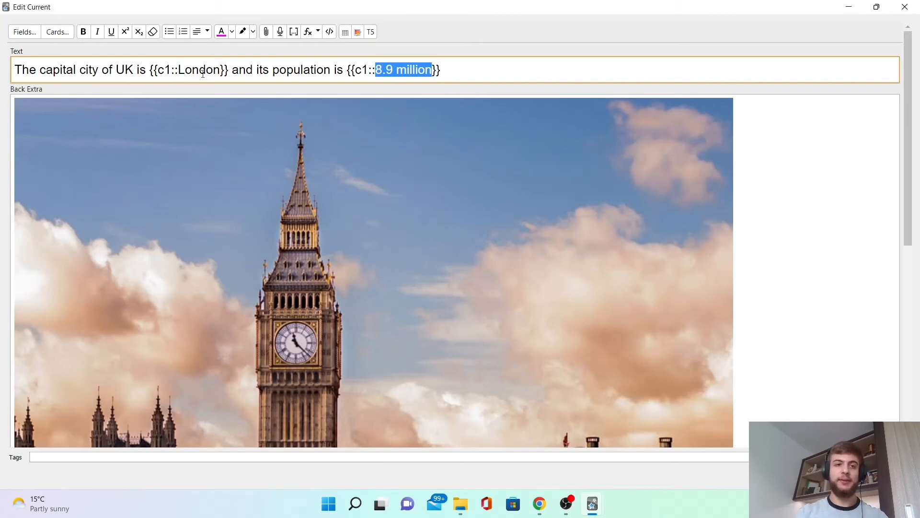
pyautogui.moveTo(149, 69); pyautogui.dragTo(229, 69)
pyautogui.press('Escape')
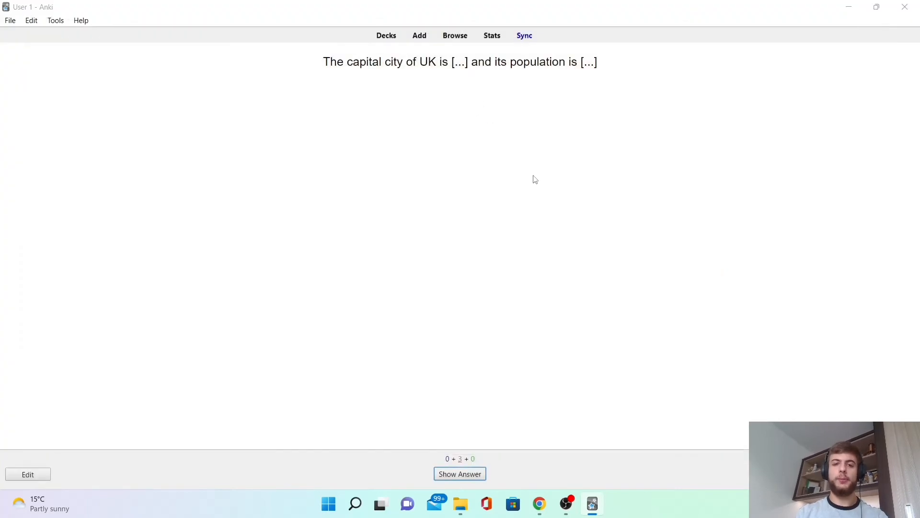
# Add a Basic note asking 'What are the stages of aerobic respiration?' with a bulleted answer 'Glycolysis ➔ link reaction ➔ Krebs ➔ electron transport chain'.
pyautogui.press('a')
pyautogui.hotkey('ctrl', 'n')
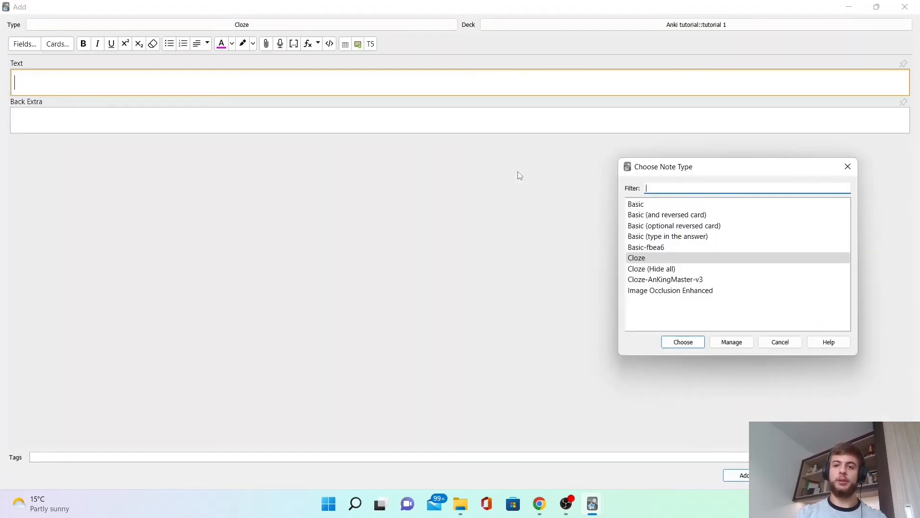
pyautogui.press('Up')
pyautogui.press('Up')
pyautogui.press('Up')
pyautogui.press('Up')
pyautogui.press('Up')
pyautogui.press('Return')
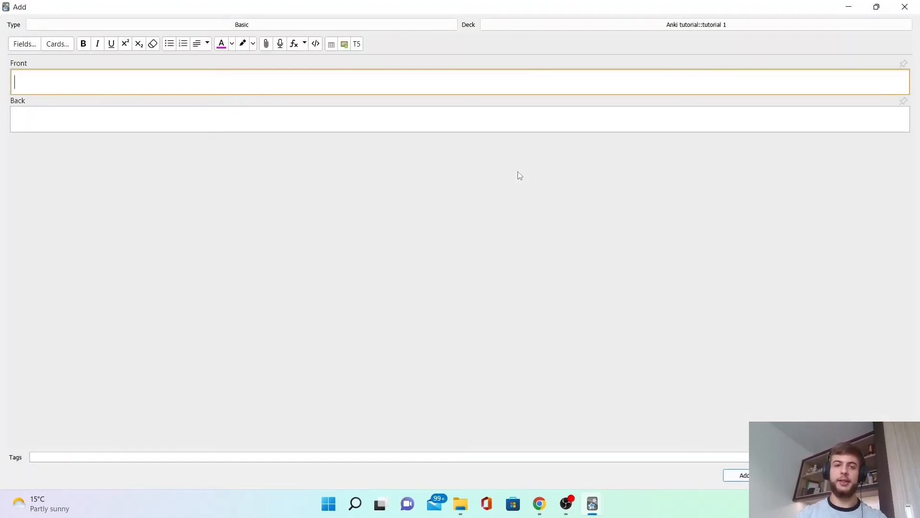
pyautogui.write('What are the stages of aerobic respiration?')
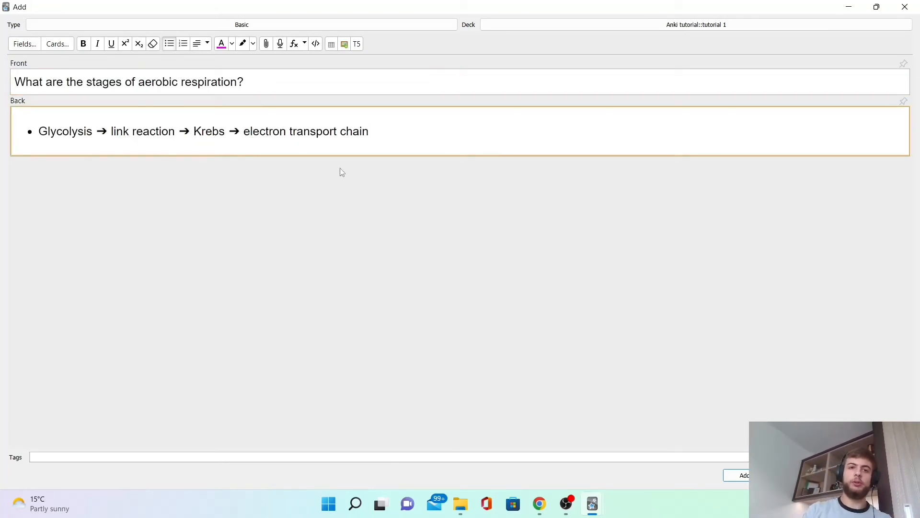
# Highlight the stages in the Back field's answer to point them out.
pyautogui.moveTo(37, 130); pyautogui.dragTo(380, 139)
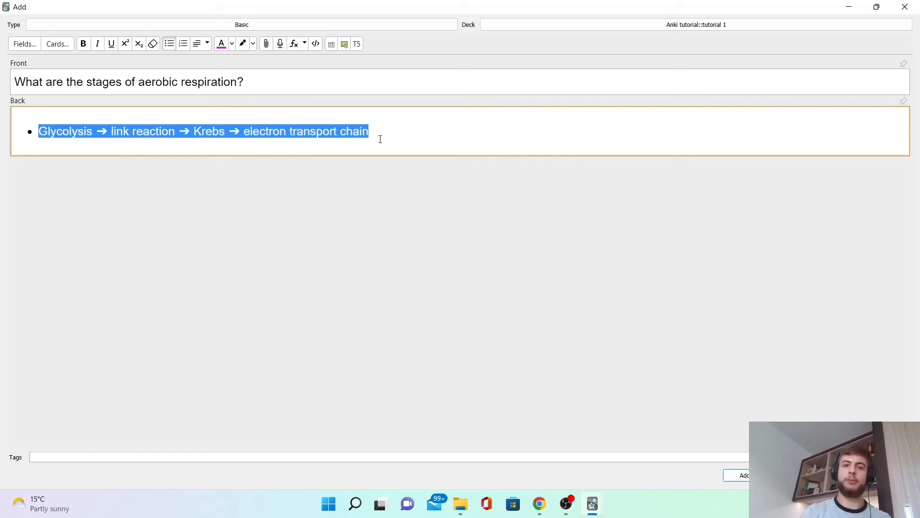
pyautogui.click(381, 139)
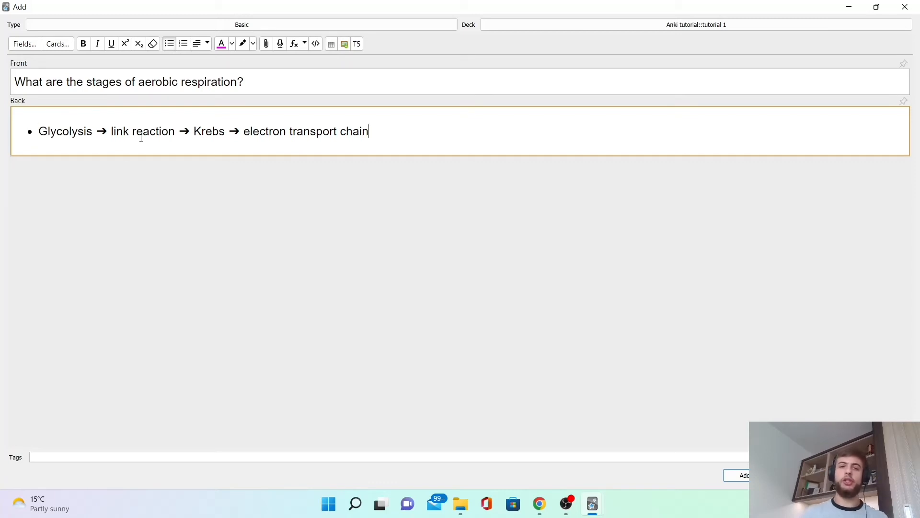
pyautogui.moveTo(197, 127); pyautogui.dragTo(229, 130)
pyautogui.doubleClick(71, 131)
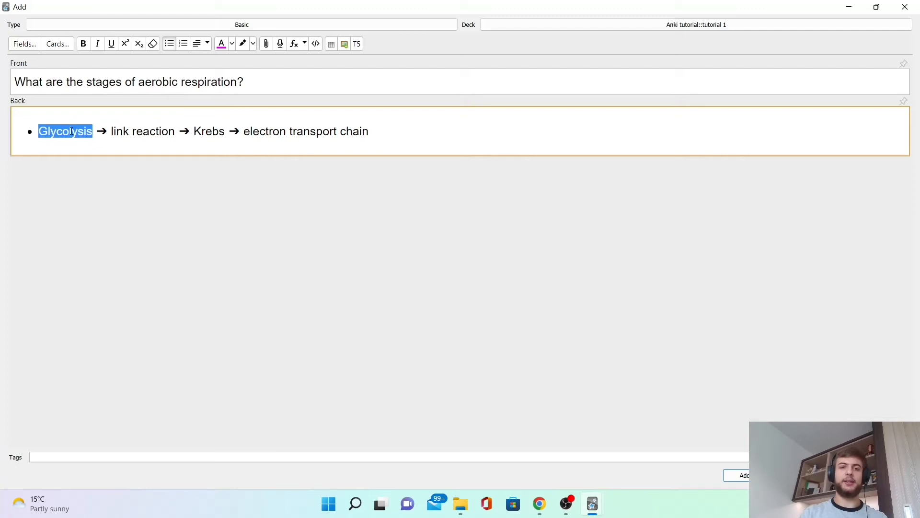
pyautogui.click(361, 149)
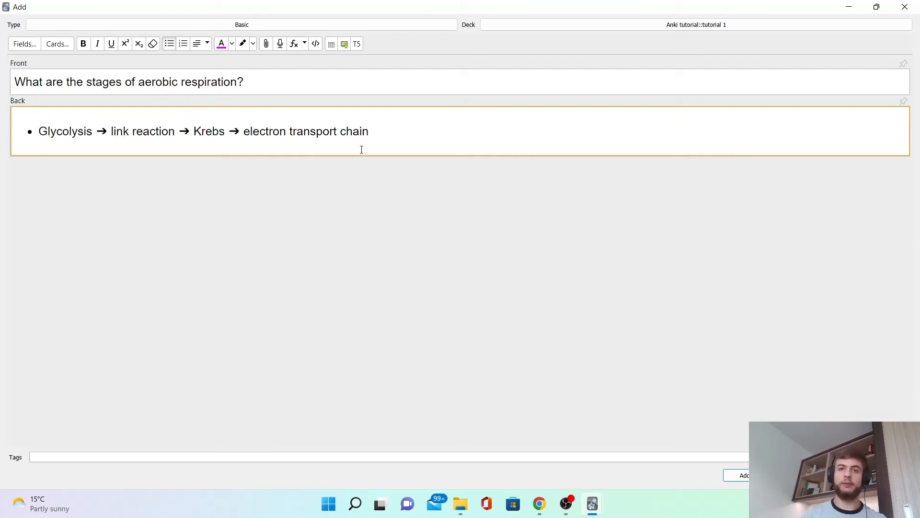
pyautogui.moveTo(384, 125); pyautogui.dragTo(10, 144)
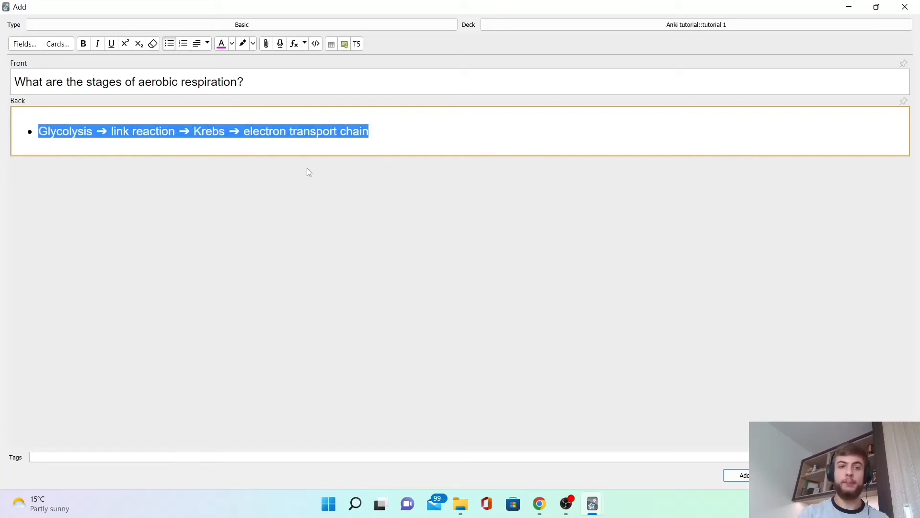
pyautogui.click(352, 194)
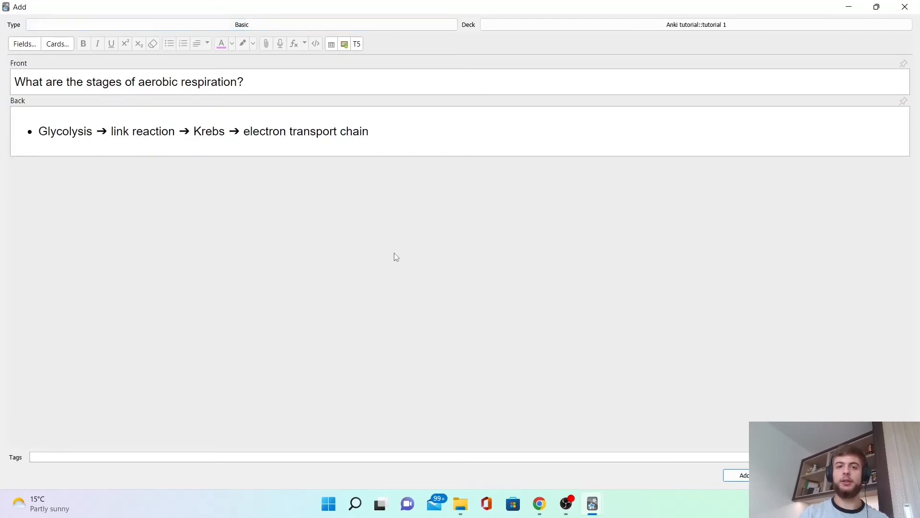
pyautogui.moveTo(39, 131); pyautogui.dragTo(350, 152)
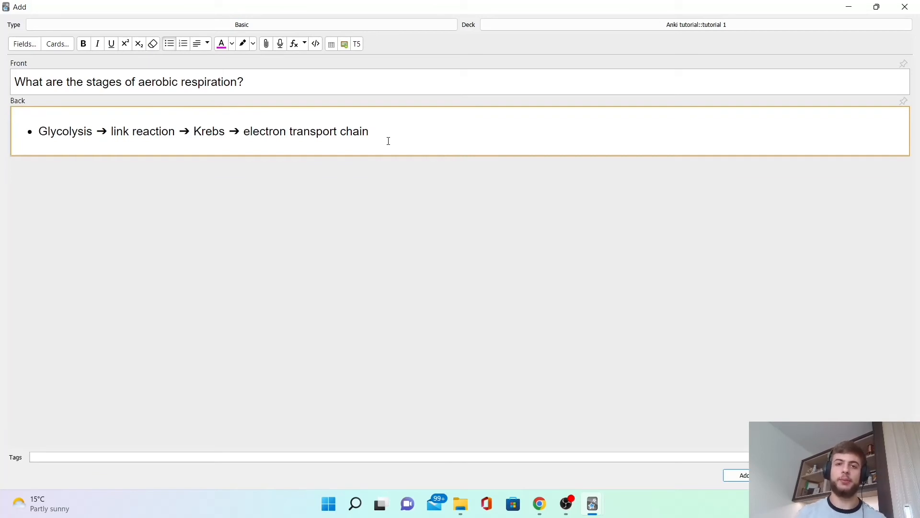
# Check the note-type list for Image Occlusion Enhanced, then add the respiration card and close the Add window.
pyautogui.hotkey('ctrl', 'n')
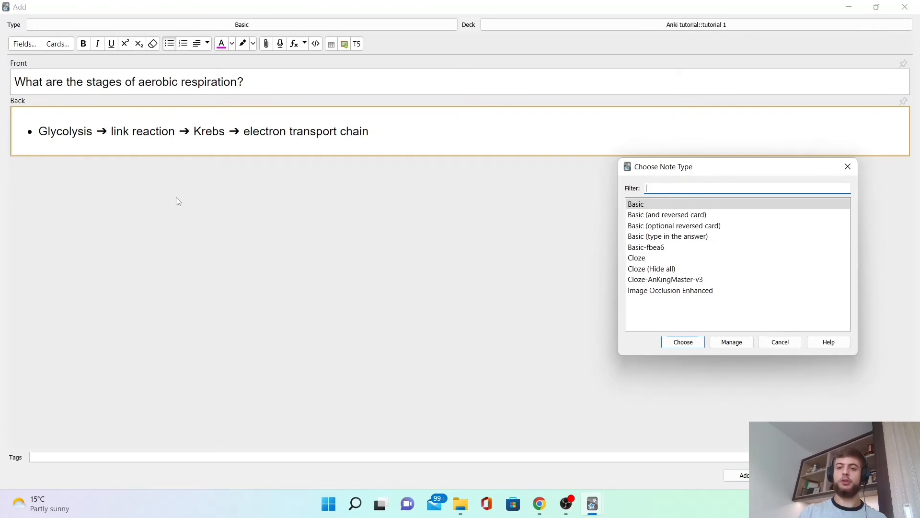
pyautogui.press('End')
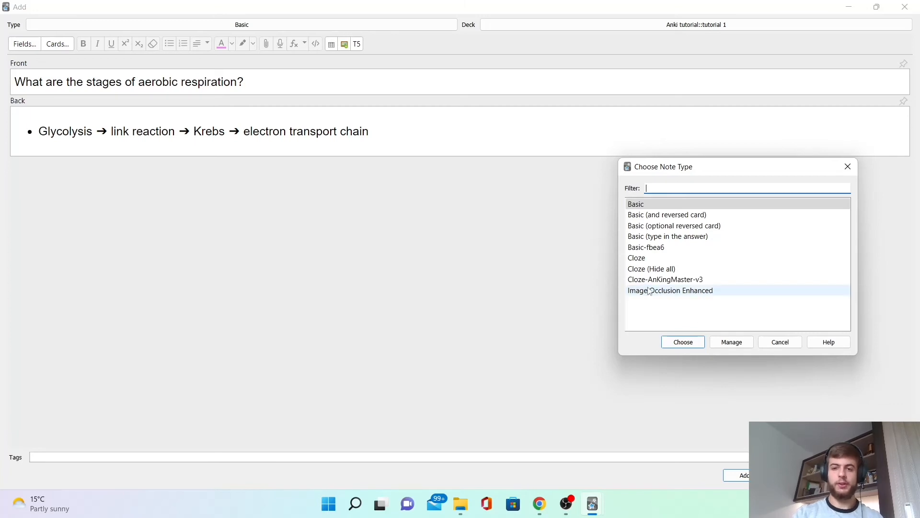
pyautogui.click(780, 342)
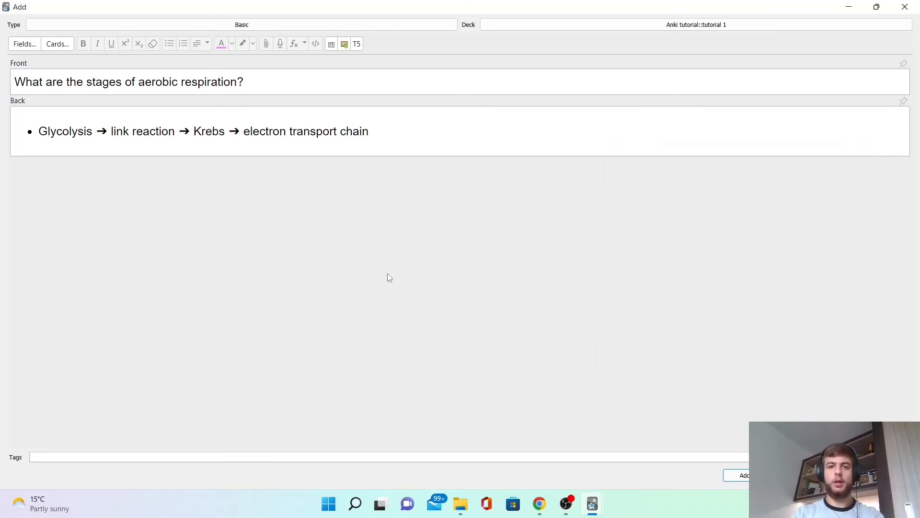
pyautogui.hotkey('ctrl', 'Return')
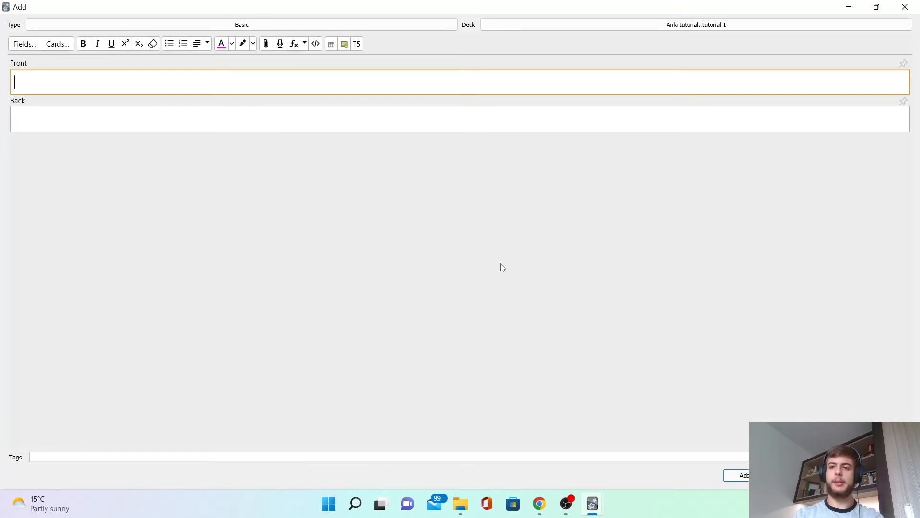
pyautogui.press('Escape')
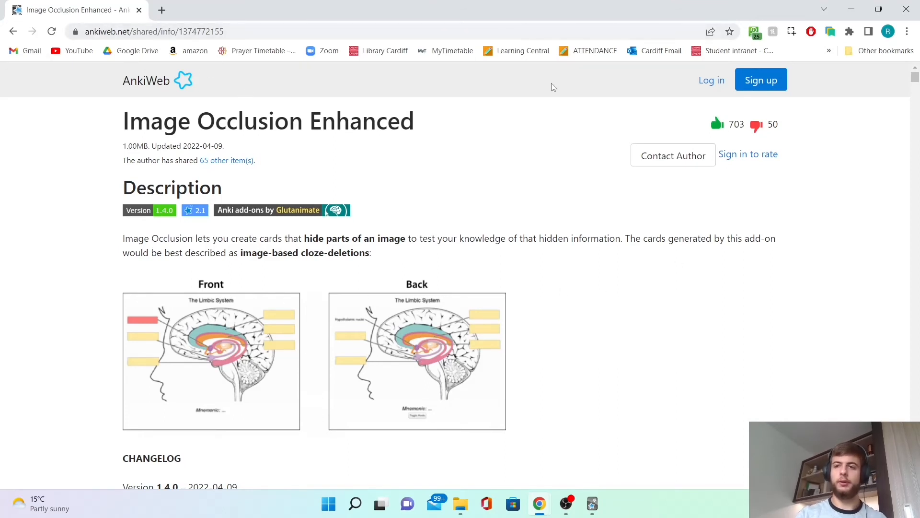
pyautogui.moveTo(916, 78); pyautogui.dragTo(915, 78)
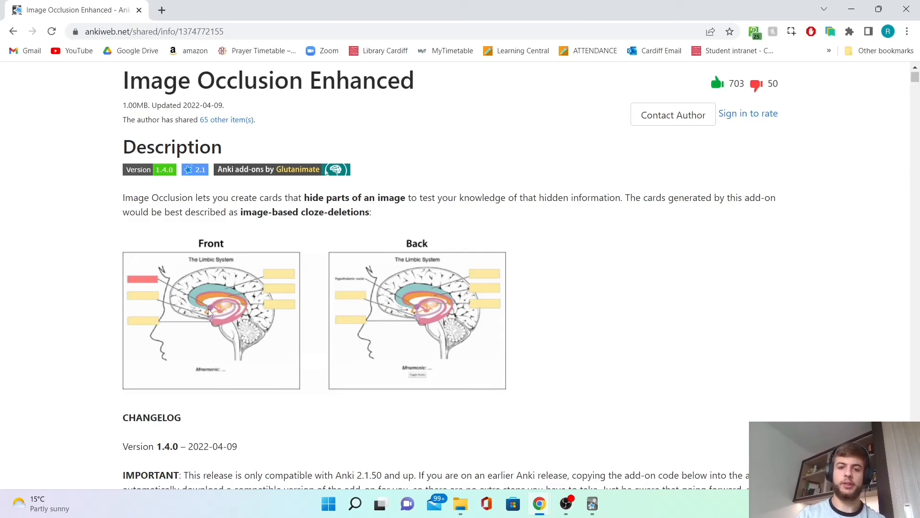
pyautogui.moveTo(916, 77)
pyautogui.mouseDown()
pyautogui.moveTo(916, 67)
pyautogui.moveTo(916, 93)
pyautogui.mouseUp()
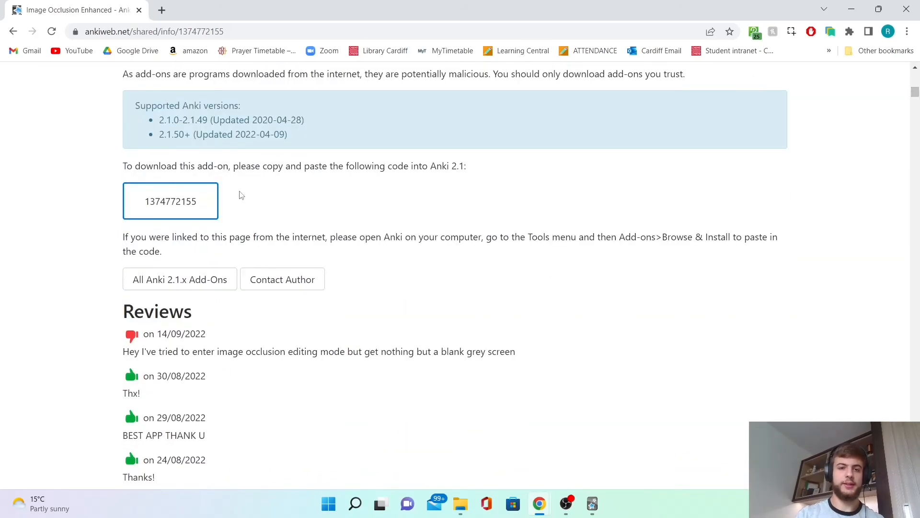
pyautogui.doubleClick(175, 198)
pyautogui.hotkey('ctrl', 'c')
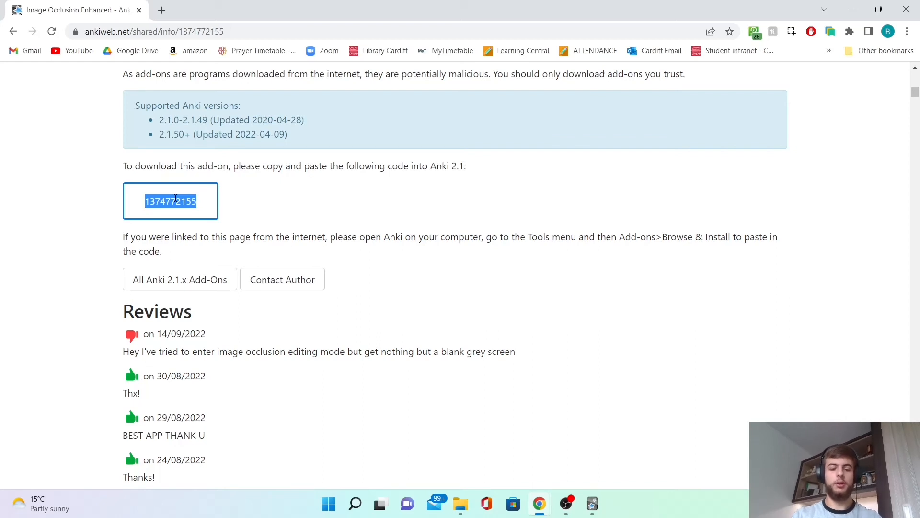
pyautogui.hotkey('alt', 'Tab')
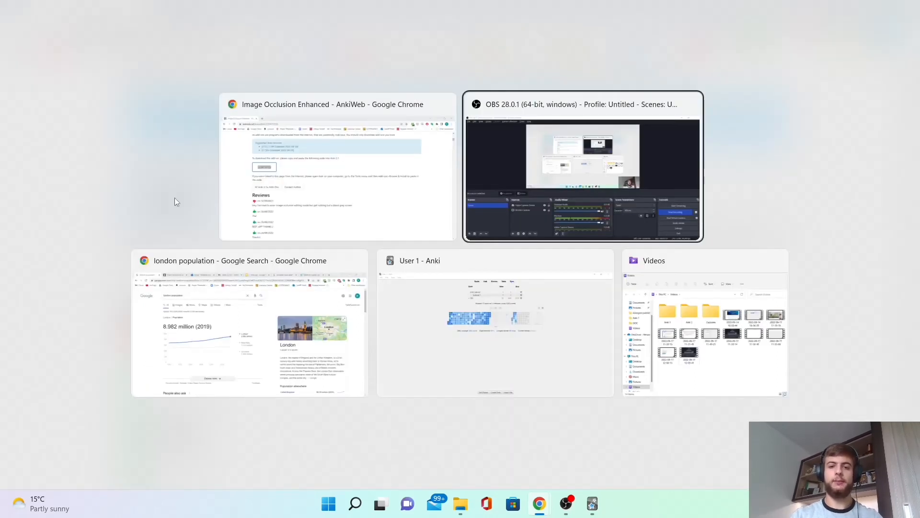
pyautogui.hotkey('alt', 'Tab')
pyautogui.hotkey('alt', 'Tab')
# Try installing the add-on by pasting its code into the Get Add-ons dialog, then cancel and close Add-ons.
pyautogui.click(56, 21)
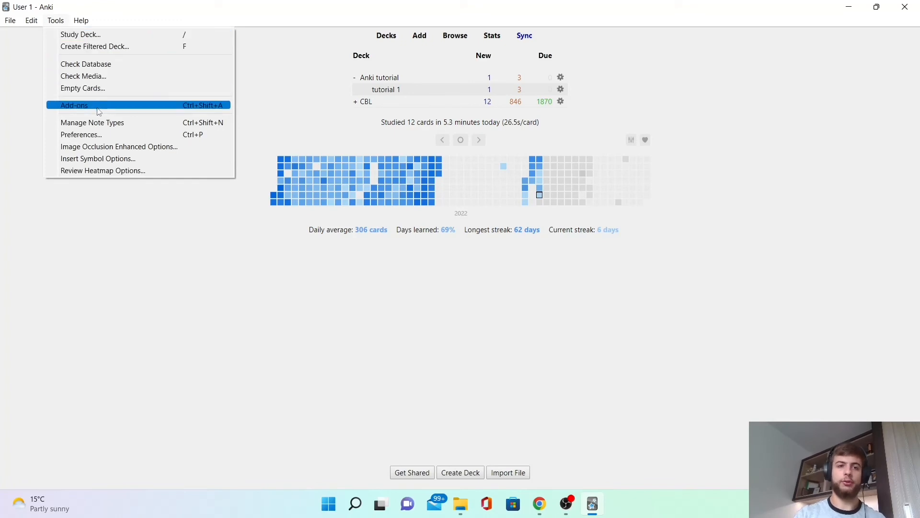
pyautogui.click(171, 106)
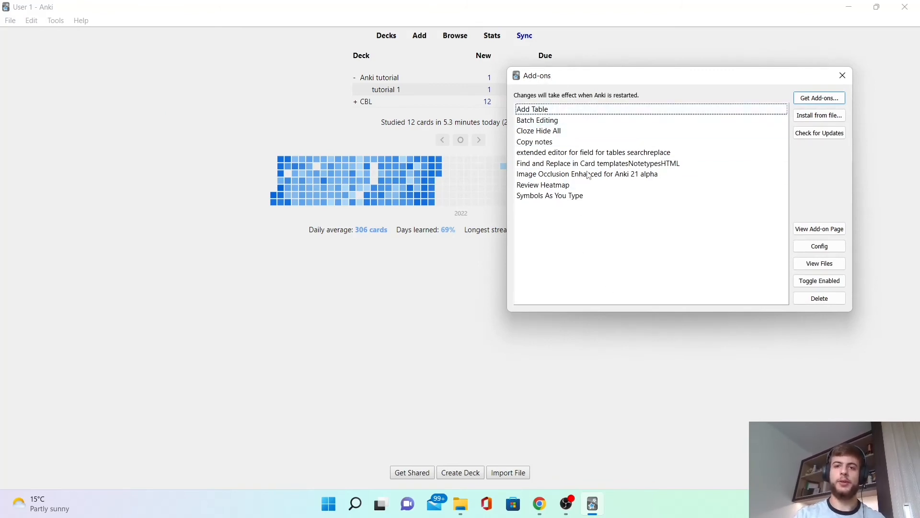
pyautogui.click(828, 100)
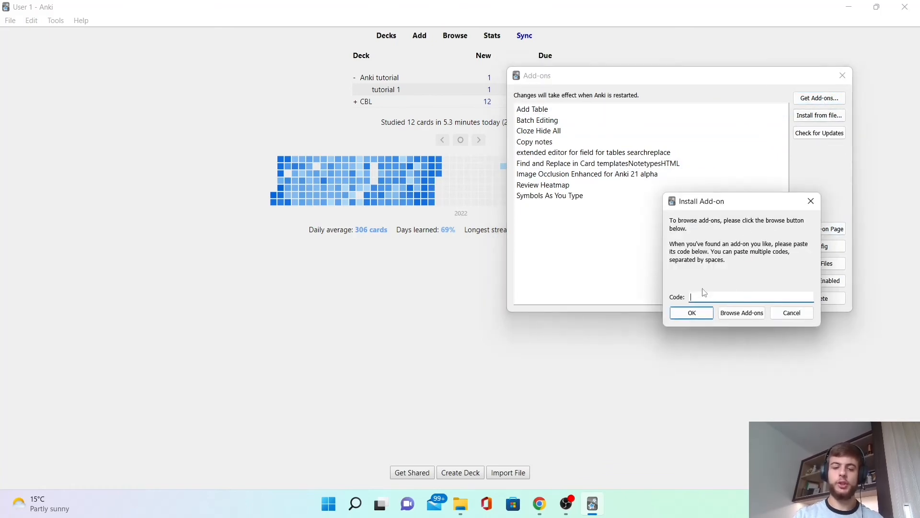
pyautogui.hotkey('ctrl', 'v')
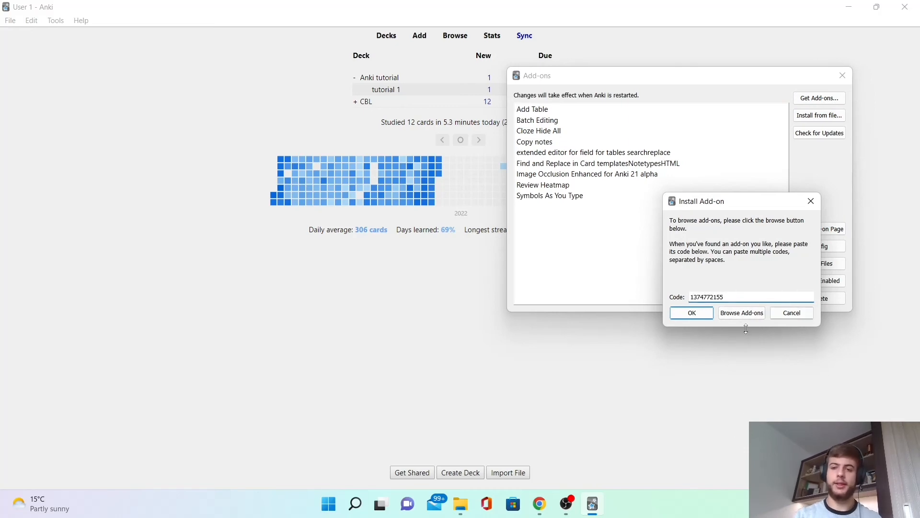
pyautogui.click(793, 320)
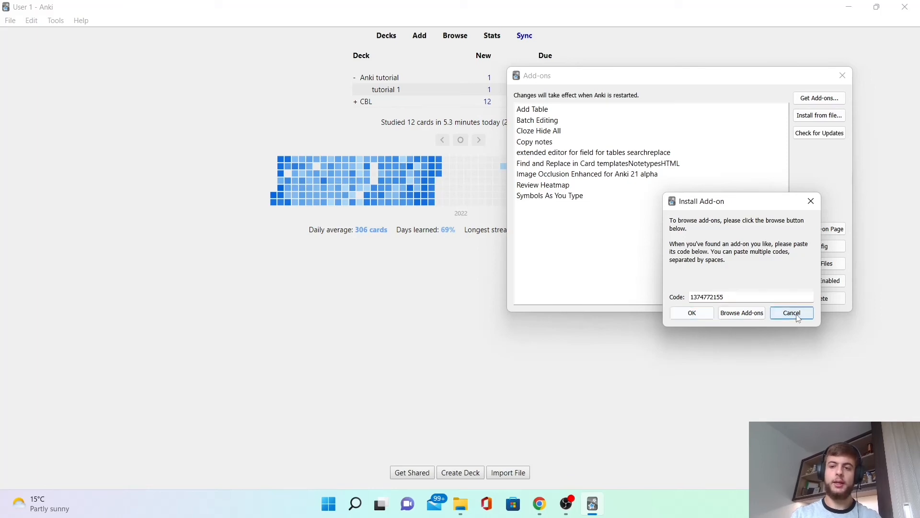
pyautogui.click(843, 77)
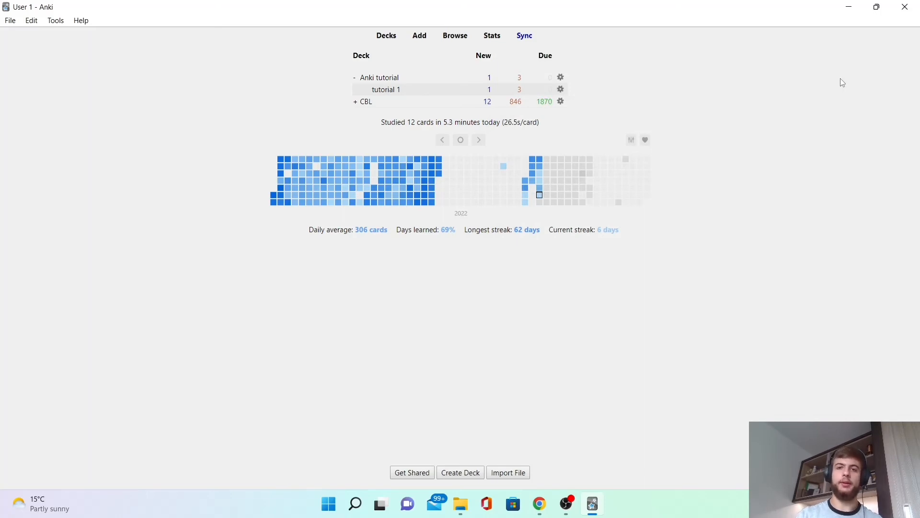
# Start an Image Occlusion Enhanced note in the tutorial 1 deck and paste the digestive system diagram into its Image field.
pyautogui.click(390, 91)
pyautogui.press('a')
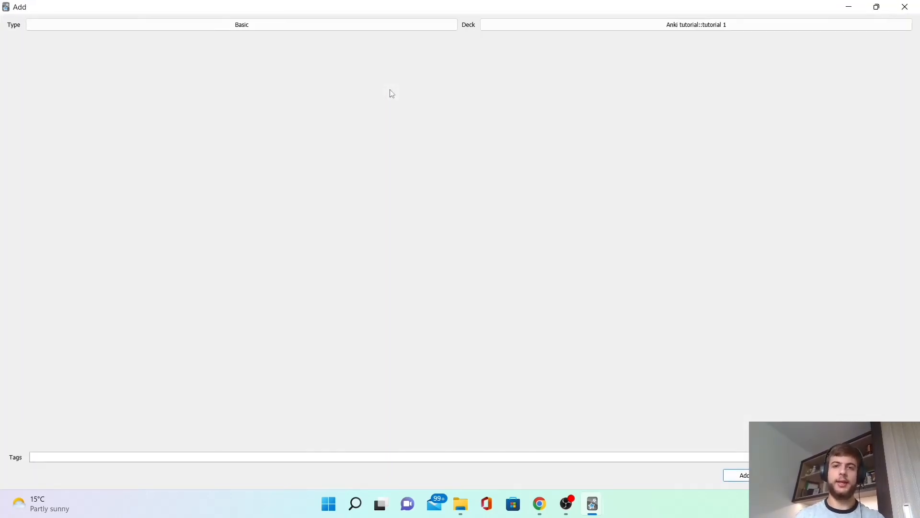
pyautogui.hotkey('ctrl', 'n')
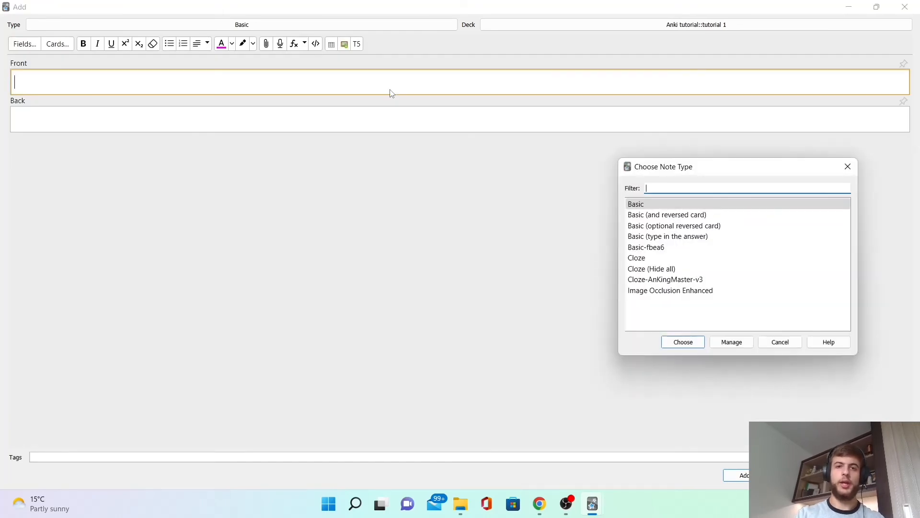
pyautogui.press('Up')
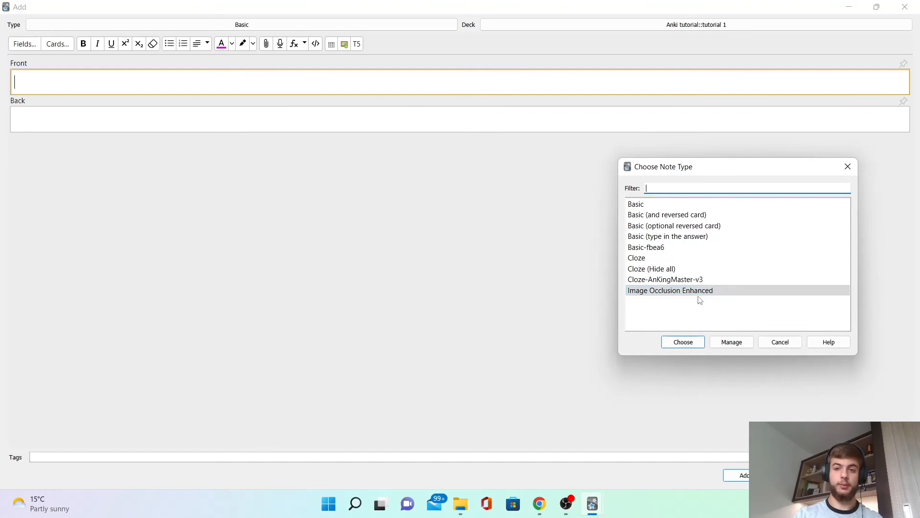
pyautogui.doubleClick(752, 291)
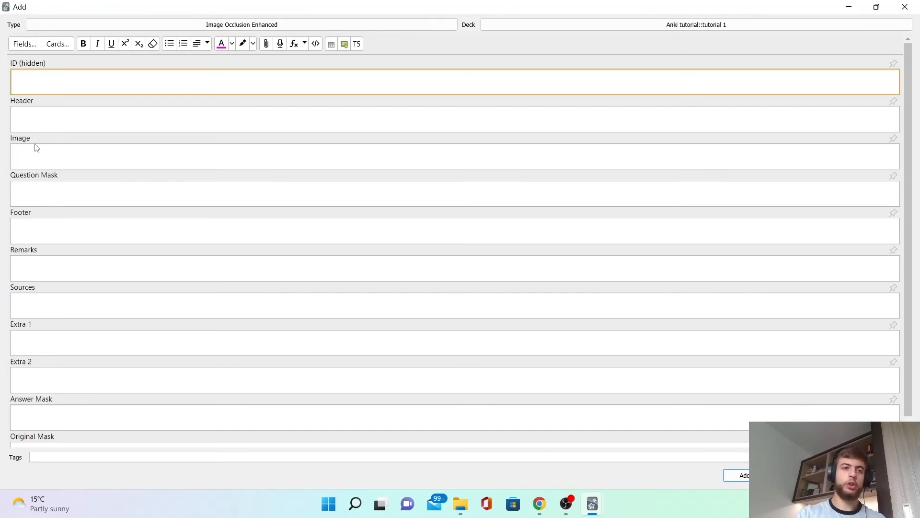
pyautogui.click(43, 158)
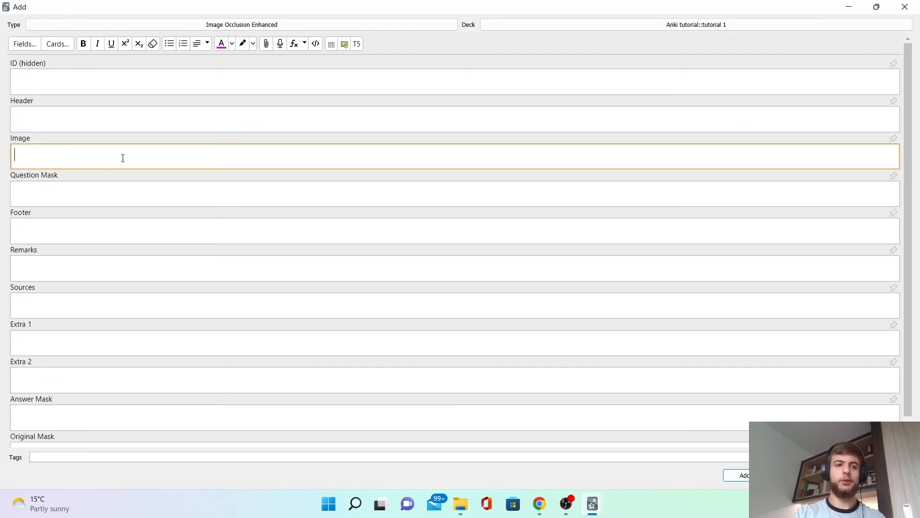
pyautogui.hotkey('ctrl', 'v')
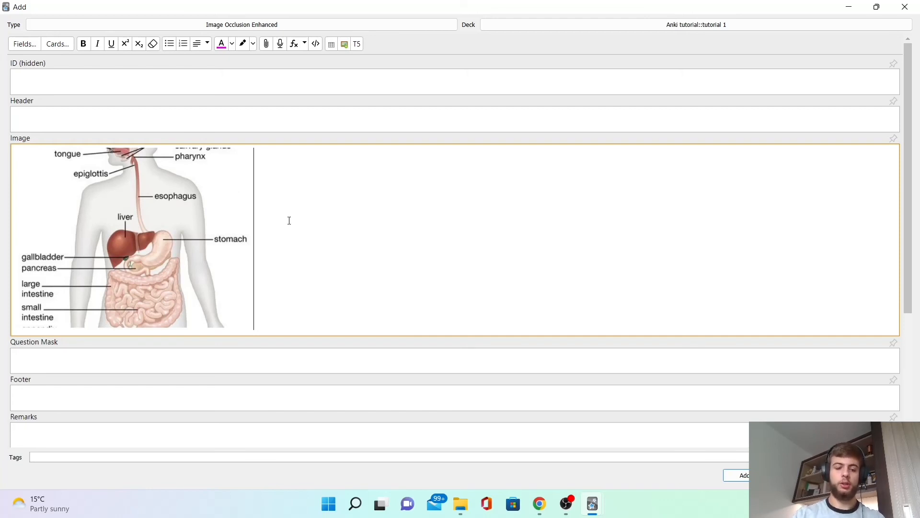
# Open the Image Occlusion editor and draw rectangle masks over the epiglottis and esophagus labels.
pyautogui.click(345, 45)
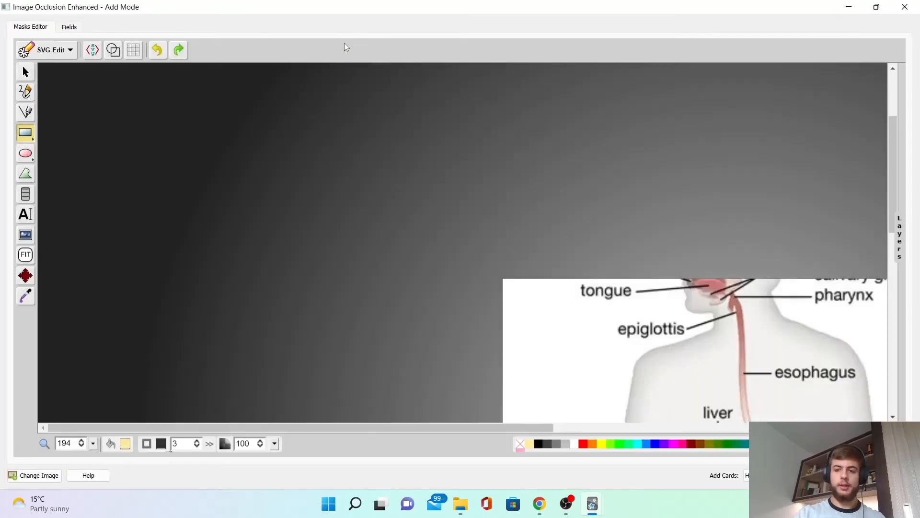
pyautogui.moveTo(500, 428); pyautogui.dragTo(760, 435)
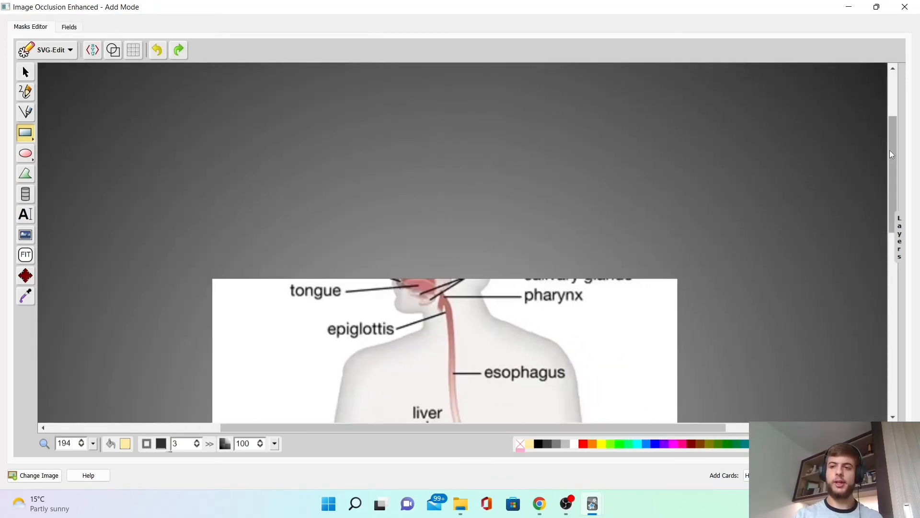
pyautogui.moveTo(892, 154)
pyautogui.mouseDown()
pyautogui.moveTo(895, 235)
pyautogui.moveTo(895, 213)
pyautogui.mouseUp()
pyautogui.moveTo(317, 120); pyautogui.dragTo(401, 142)
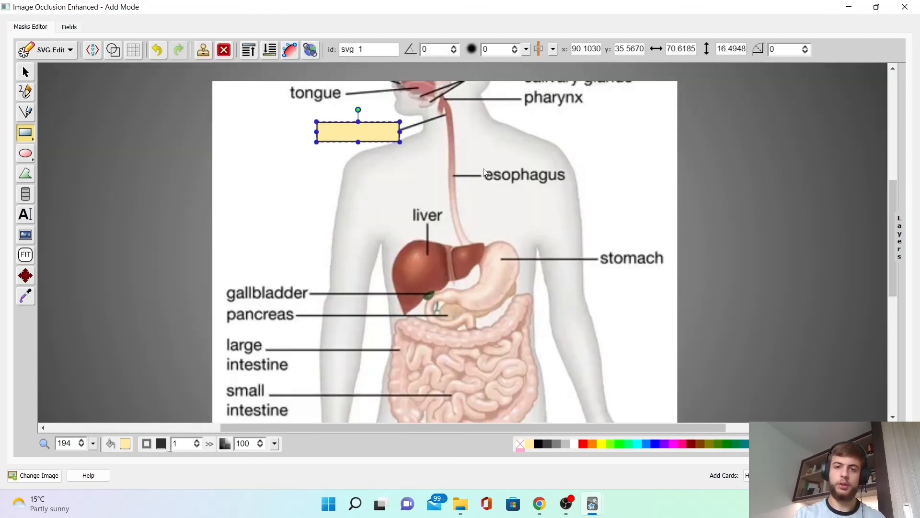
pyautogui.moveTo(483, 168); pyautogui.dragTo(572, 184)
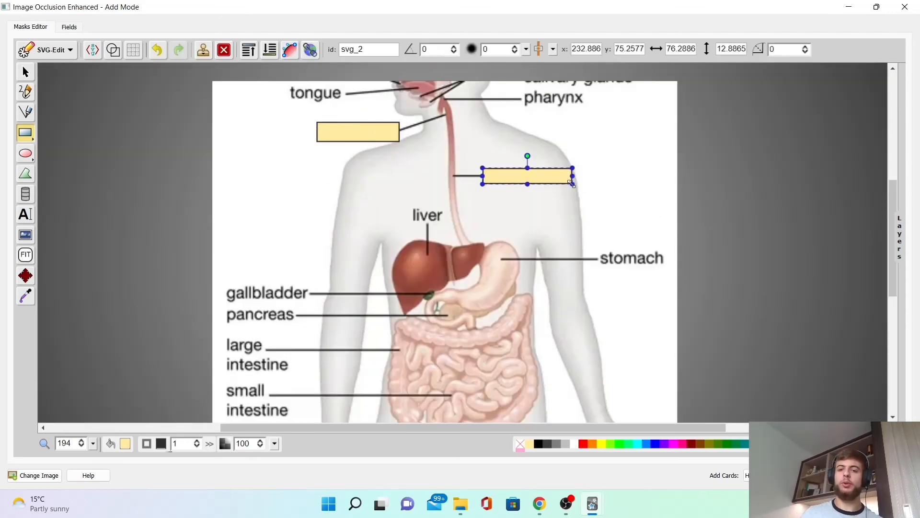